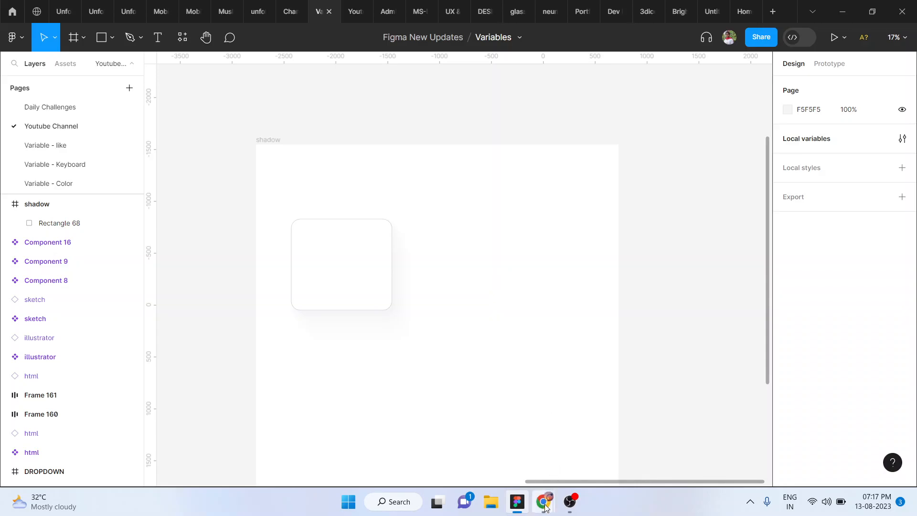
- Switch to Chrome and examine the soft shadows around the cards on the Popupsmart integrations page
mouse_move(544, 501)
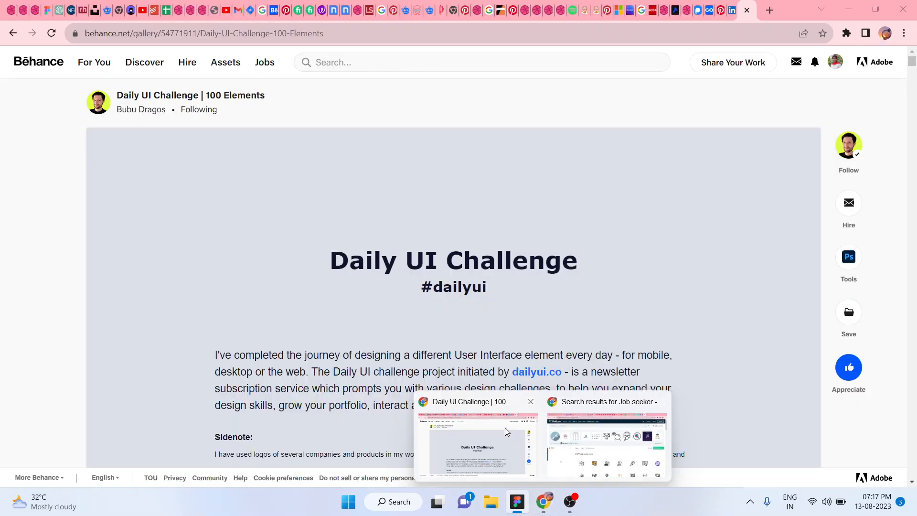
left_click(505, 428)
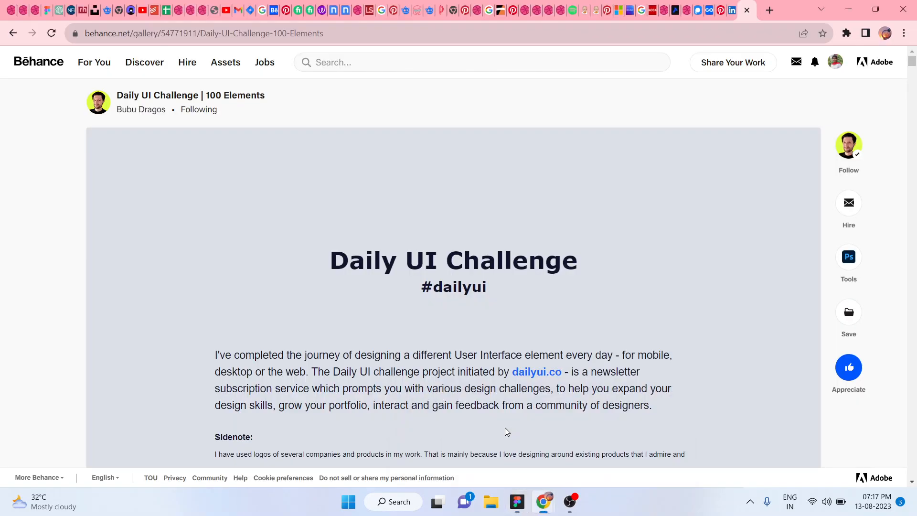
left_click(703, 4)
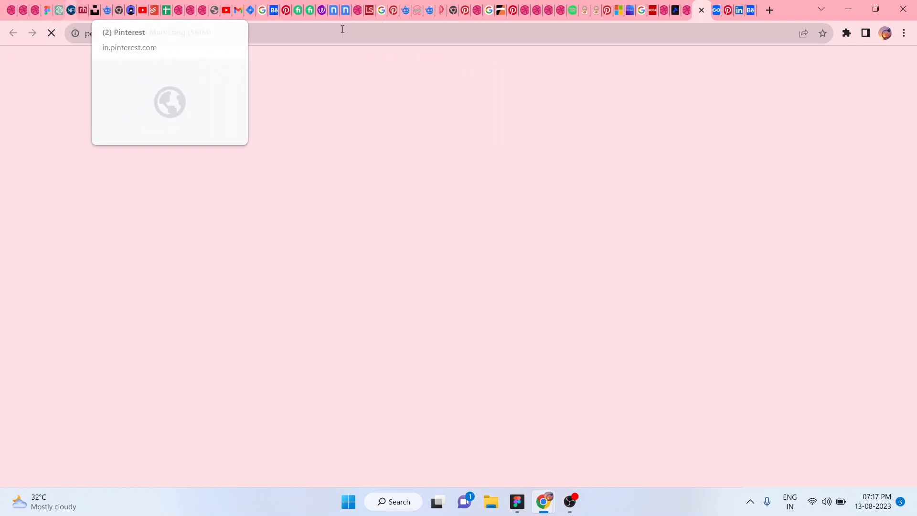
left_click(621, 10)
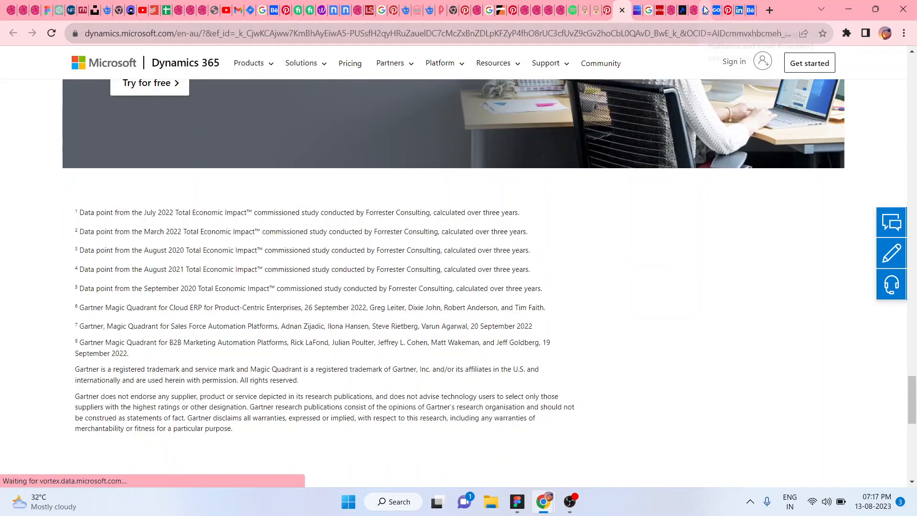
left_click(705, 11)
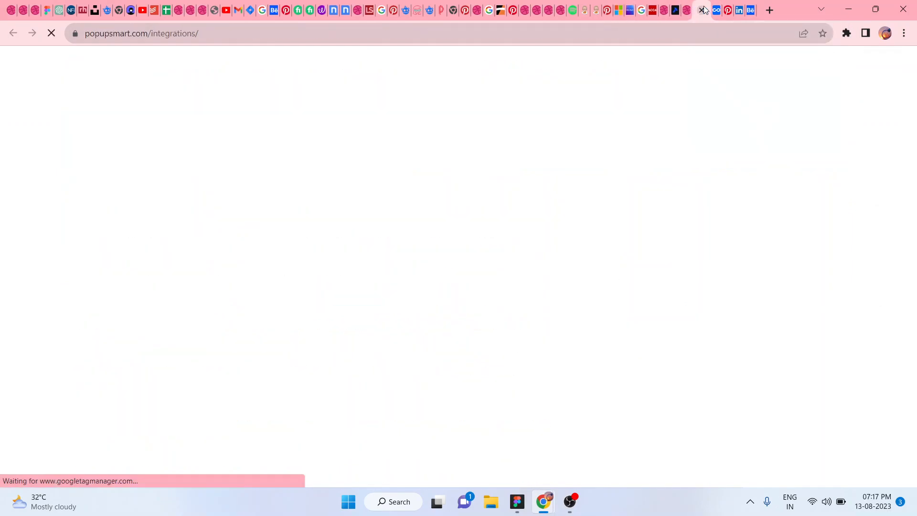
scroll(526, 229, "down", 3)
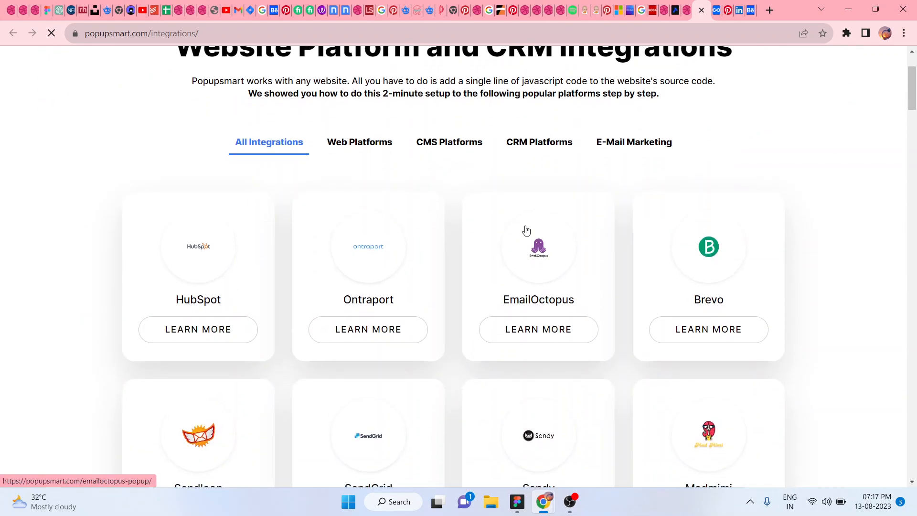
scroll(527, 231, "down", 15)
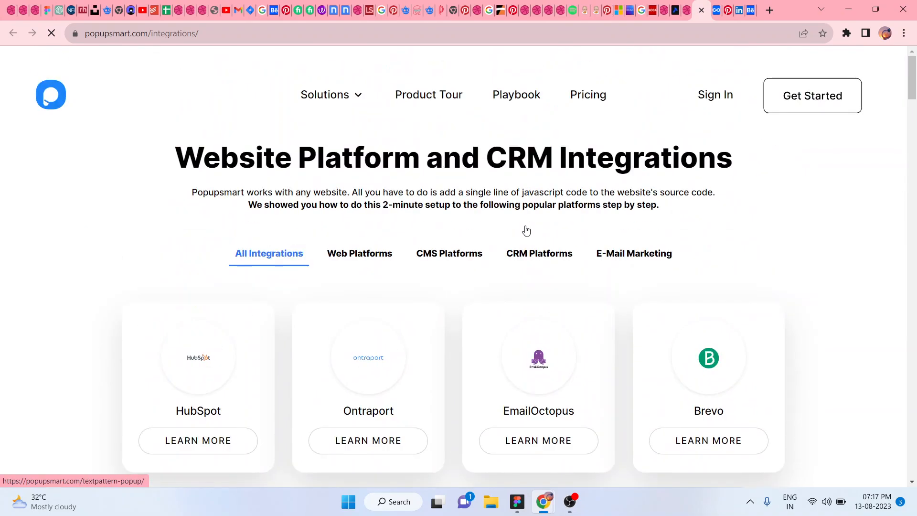
scroll(333, 245, "down", 4)
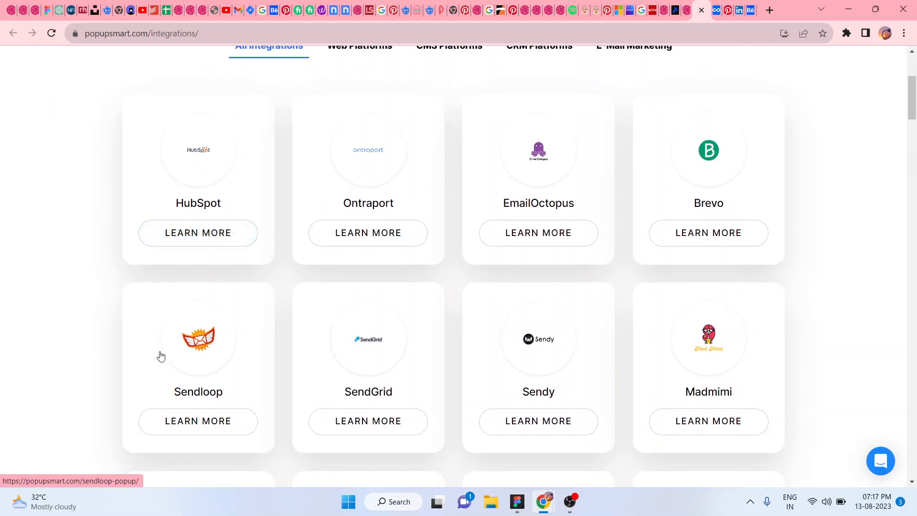
scroll(289, 421, "down", 2)
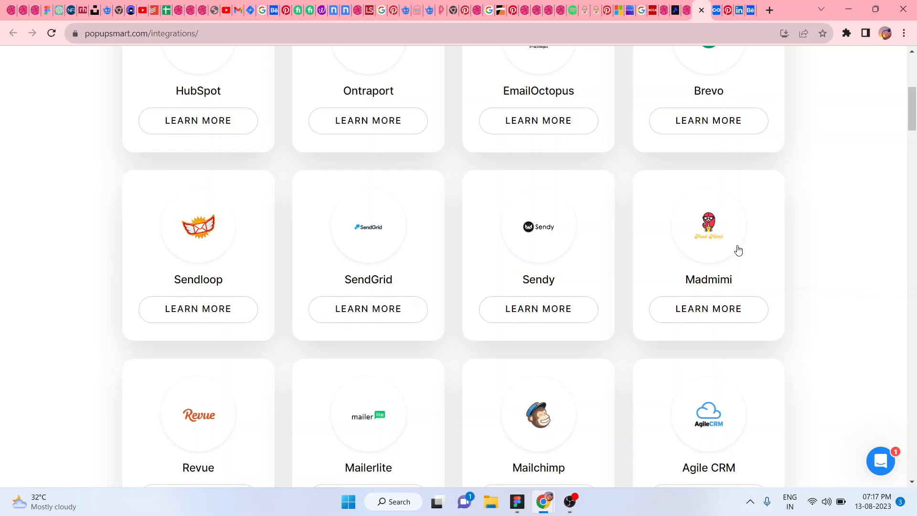
scroll(707, 264, "up", 7)
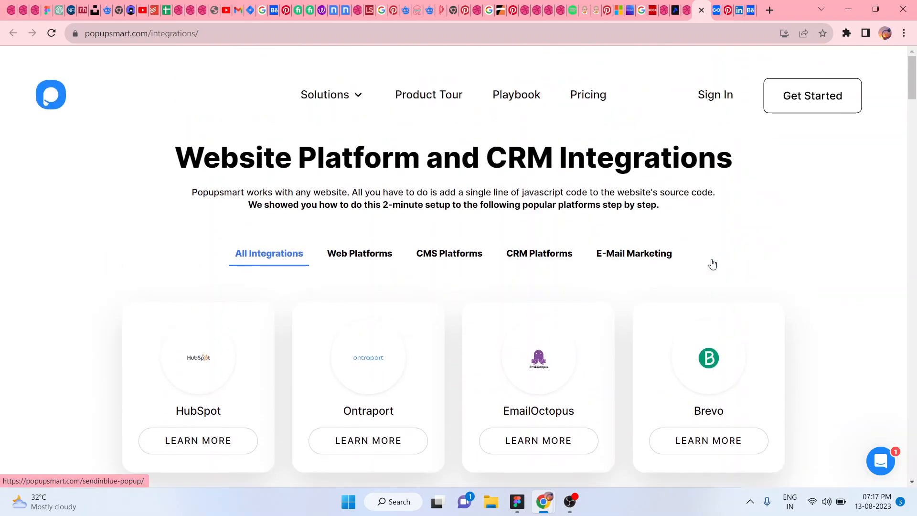
- Open the Popupsmart home page and look through its sections down to the frequently asked questions
mouse_move(335, 93)
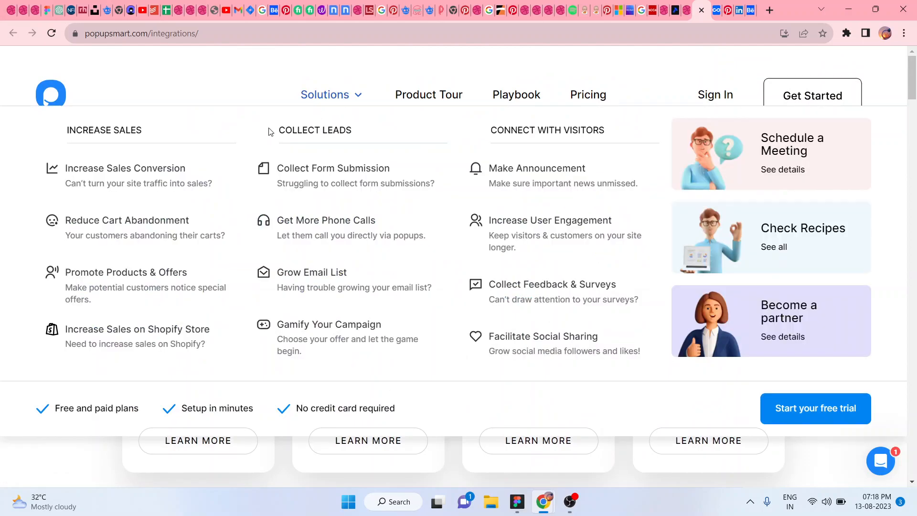
left_click(49, 96)
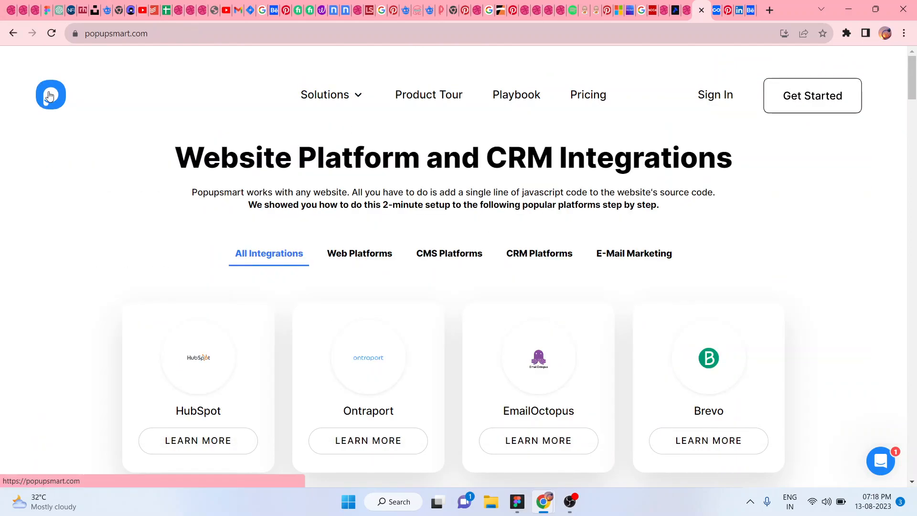
scroll(478, 201, "down", 2)
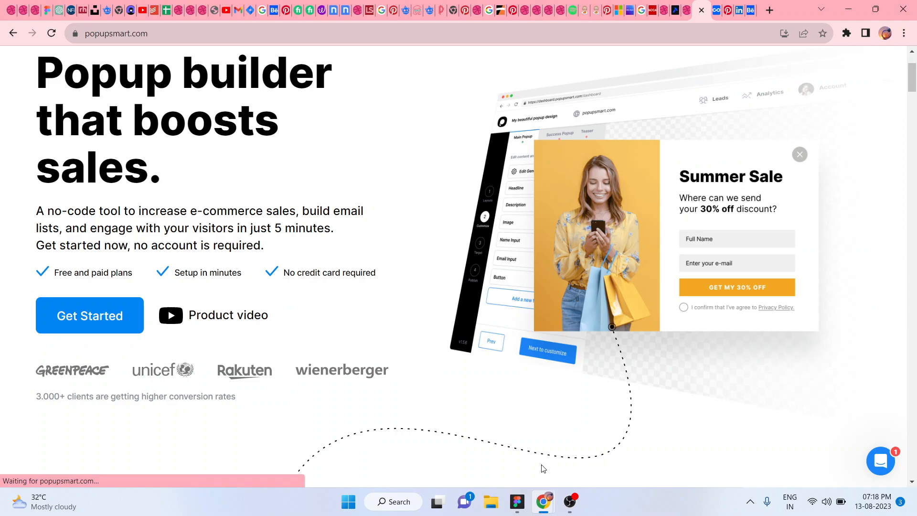
scroll(526, 433, "down", 15)
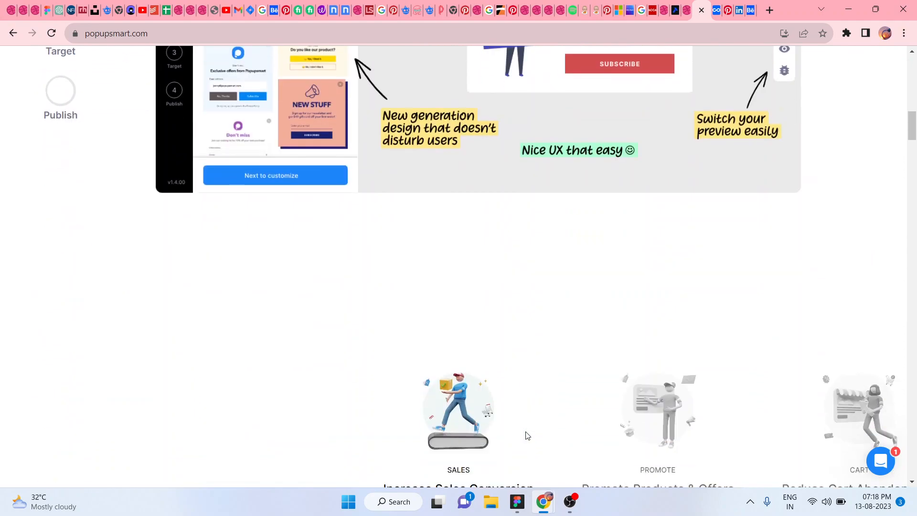
scroll(527, 435, "down", 15)
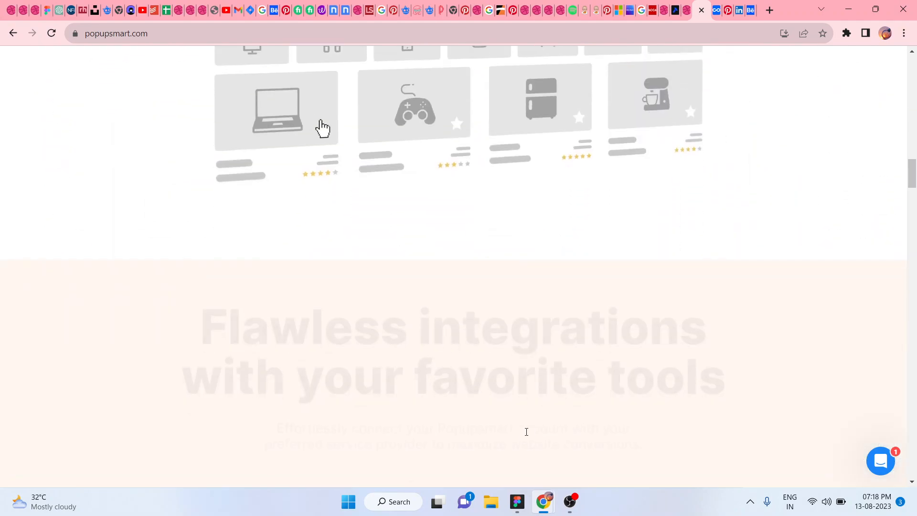
scroll(527, 433, "down", 10)
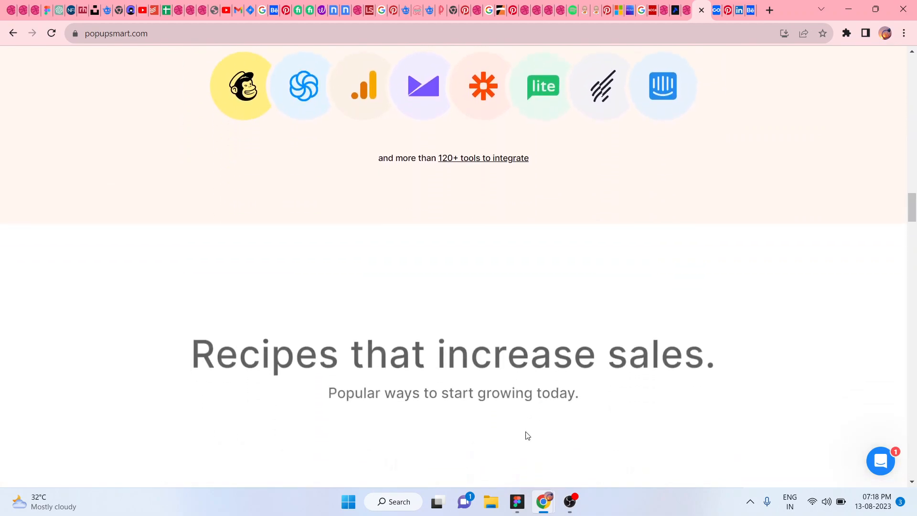
scroll(527, 436, "down", 5)
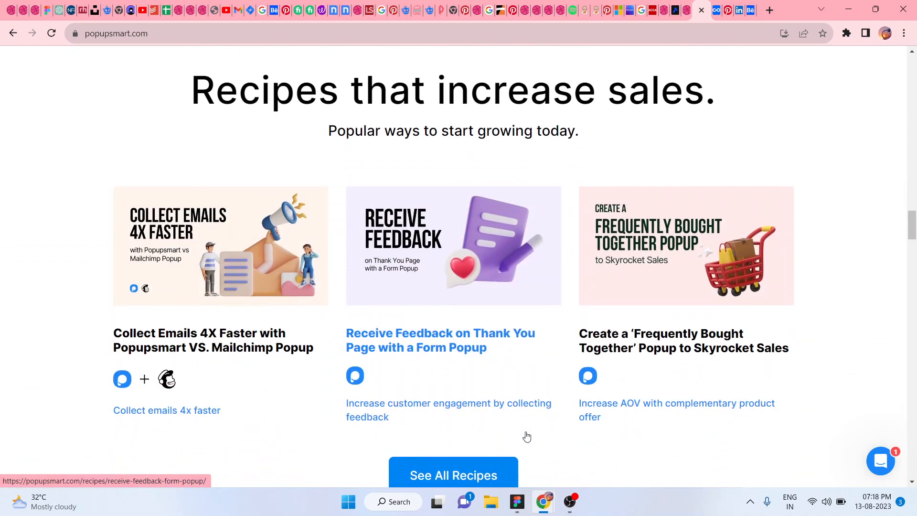
scroll(527, 437, "down", 5)
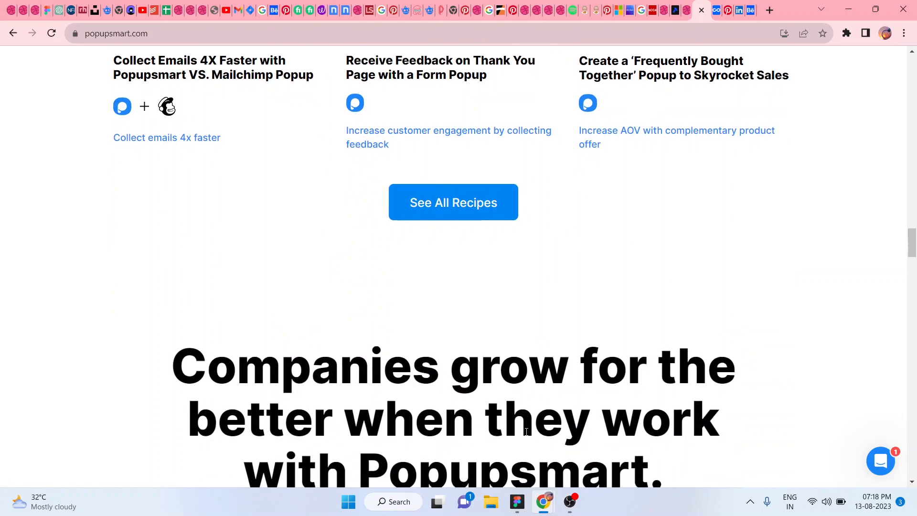
scroll(527, 433, "down", 15)
scroll(527, 436, "down", 15)
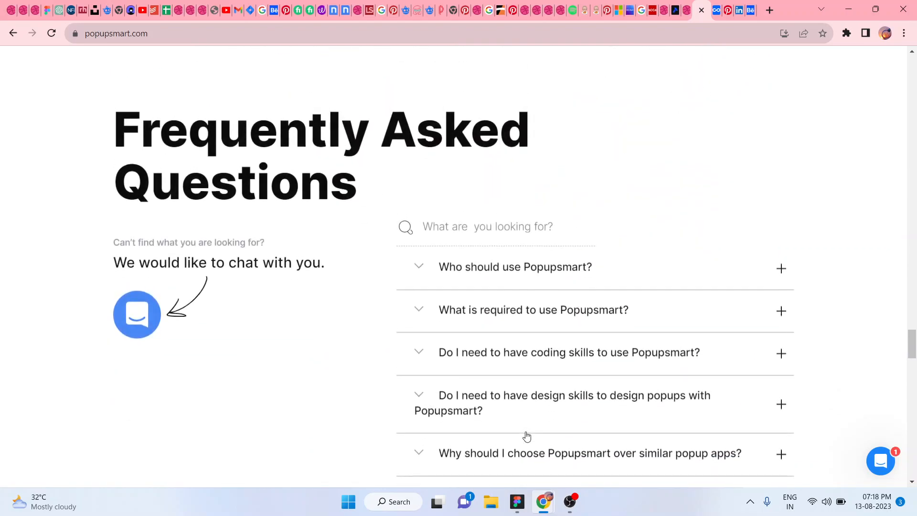
scroll(527, 435, "up", 20)
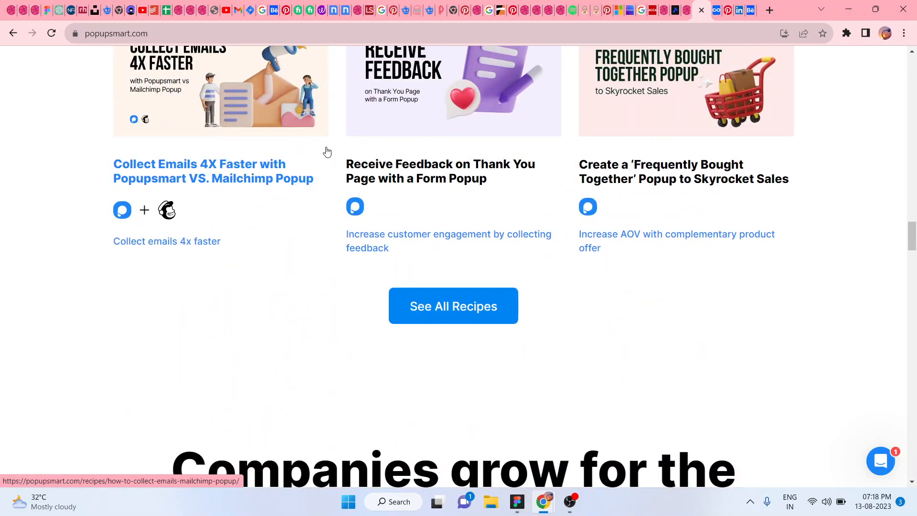
scroll(328, 152, "up", 20)
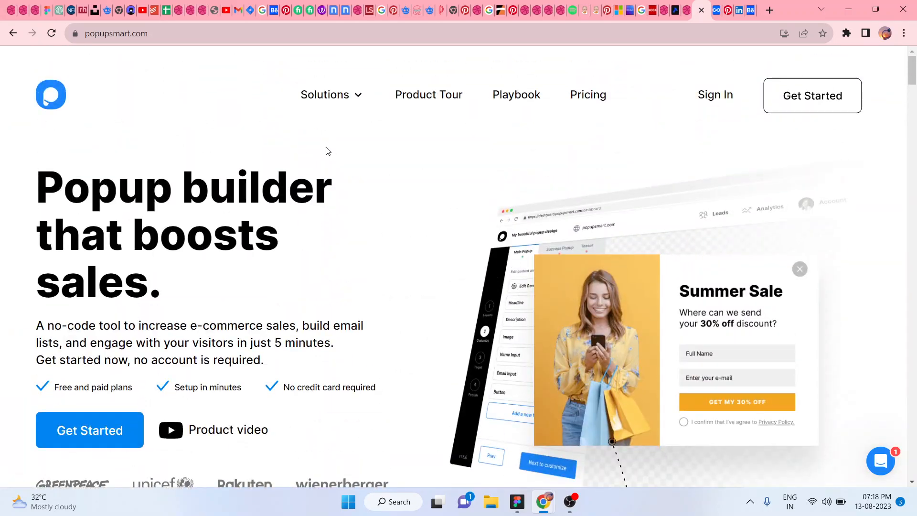
- Open the Collect Form Submission solution page and examine the popup designs under Use Cases
mouse_move(334, 95)
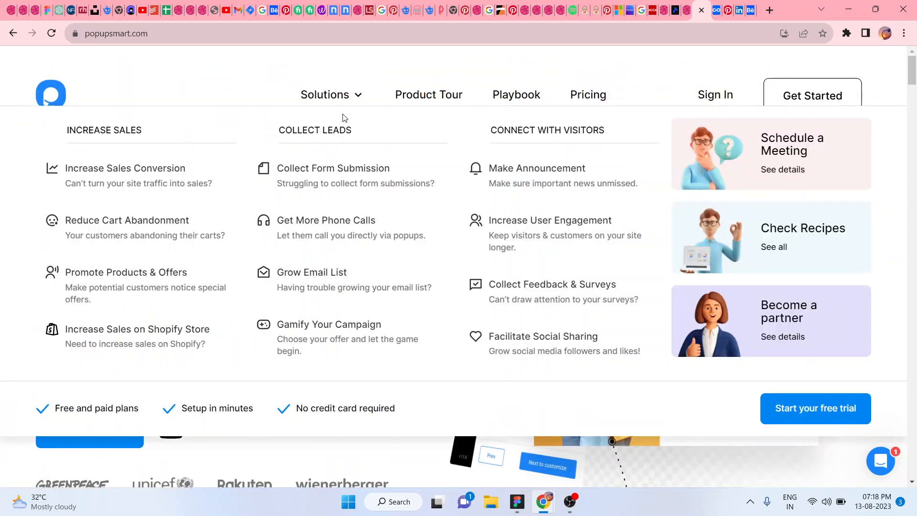
left_click(312, 181)
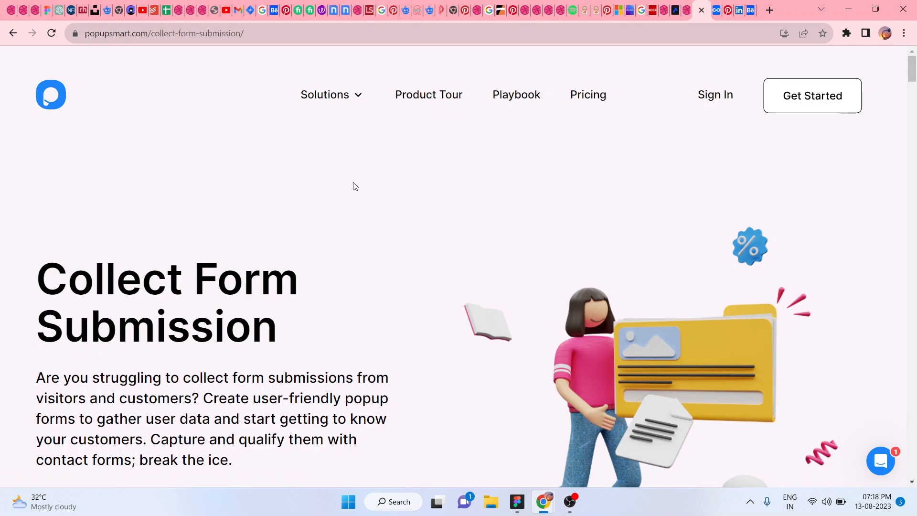
scroll(563, 340, "down", 15)
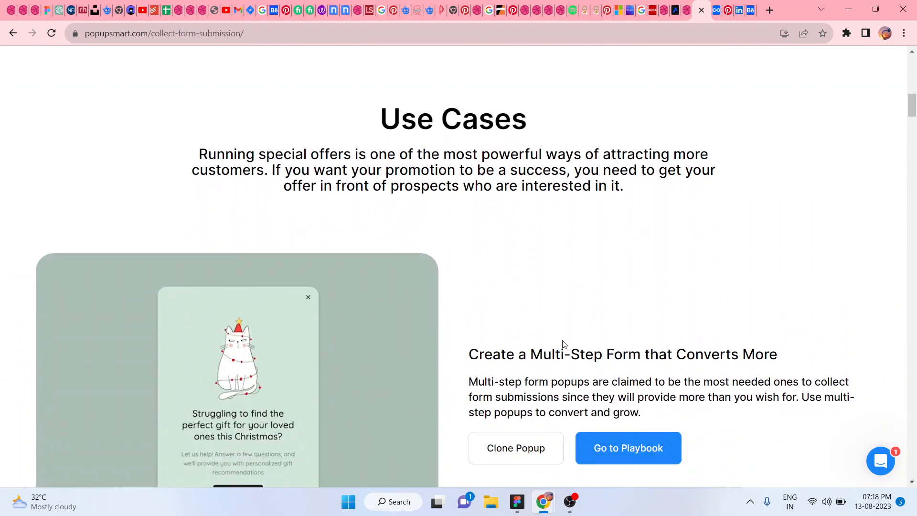
scroll(563, 341, "down", 10)
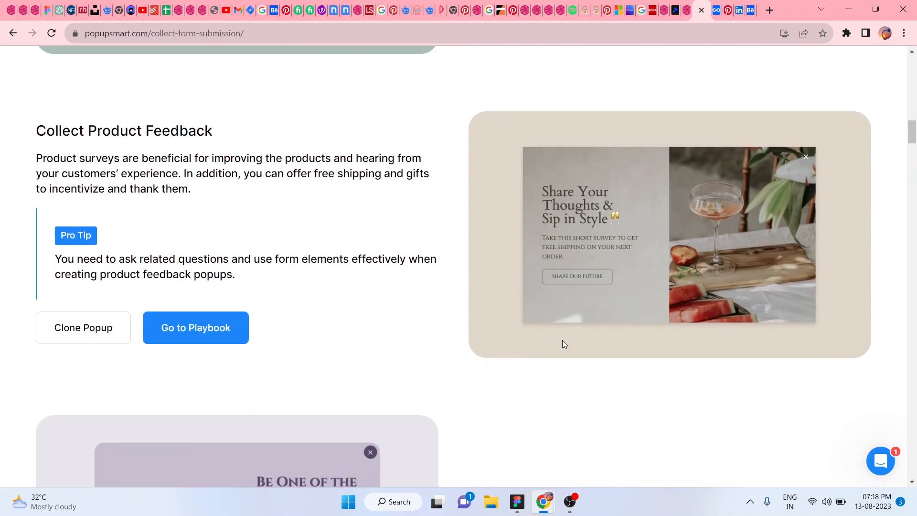
scroll(563, 340, "down", 6)
scroll(563, 341, "up", 6)
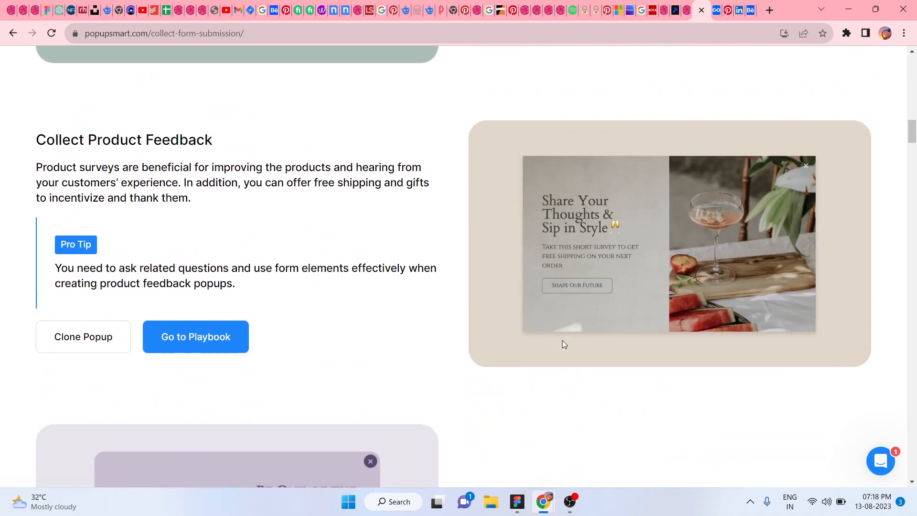
scroll(563, 340, "up", 10)
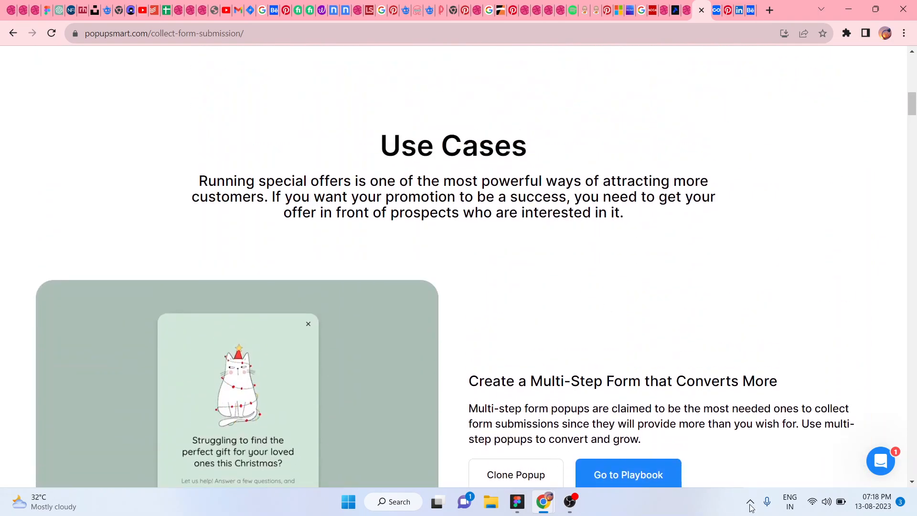
- Switch to Figma and draw a square of about 800 × 800 beside the shadowed rounded rectangle in the shadow frame
left_click(517, 502)
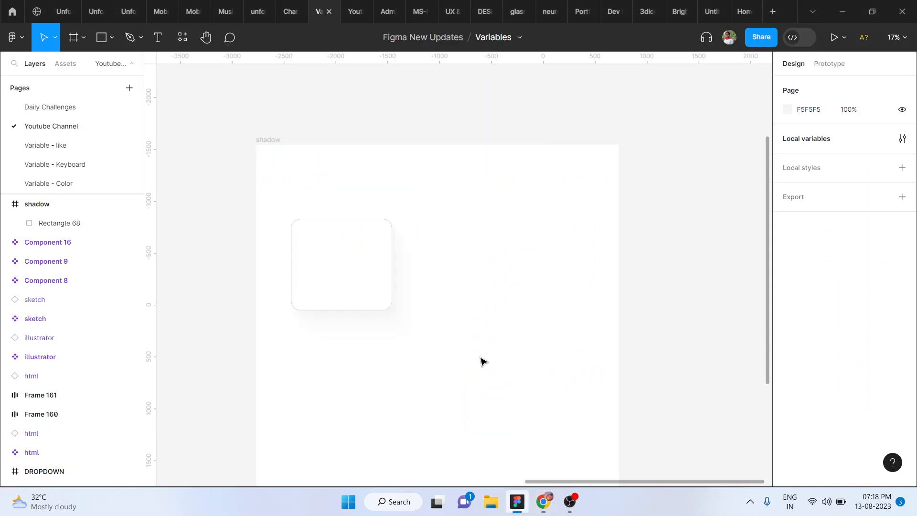
scroll(434, 172, "up", 3)
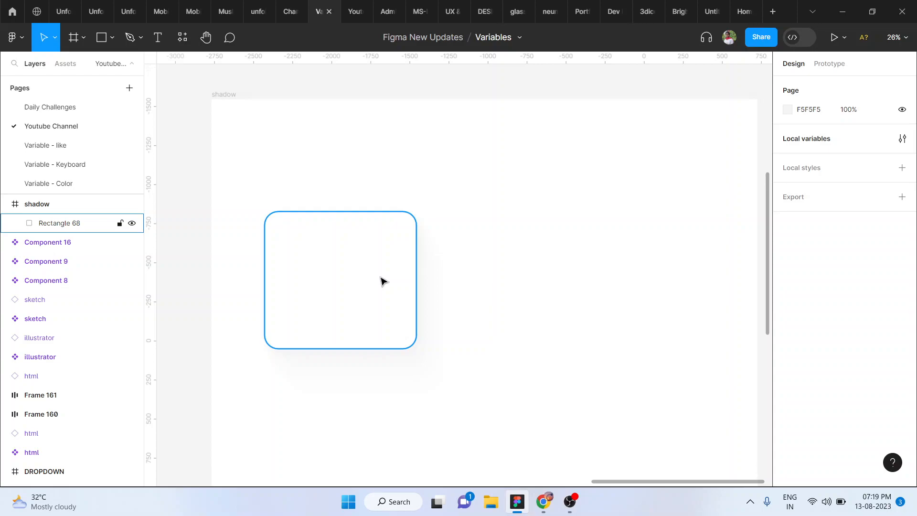
scroll(612, 246, "down", 1)
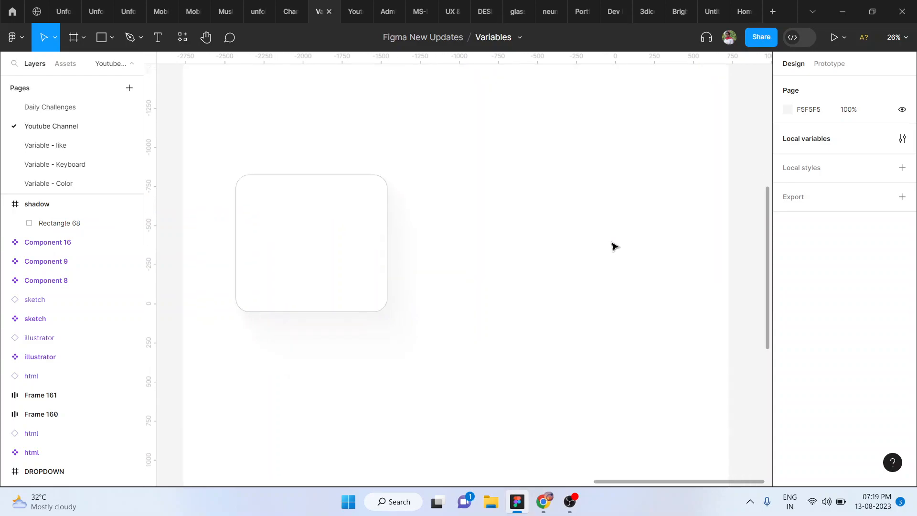
scroll(612, 246, "down", 2)
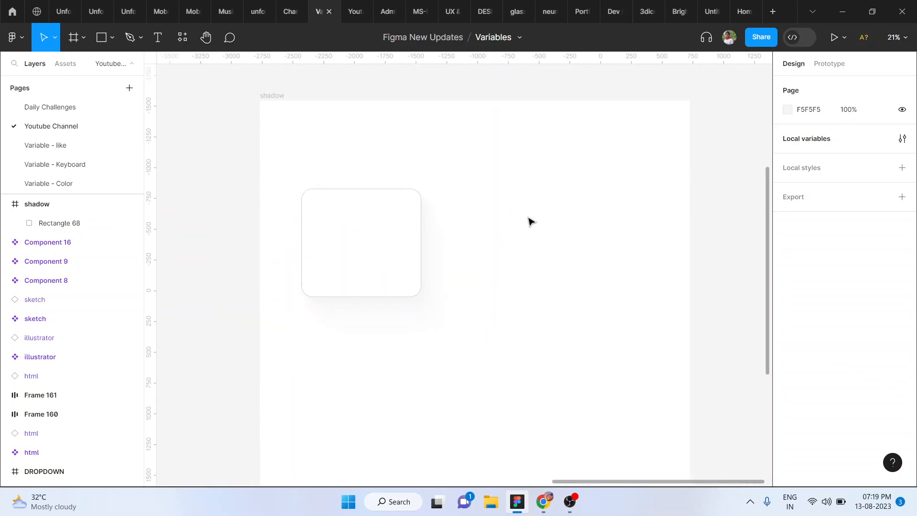
key("f")
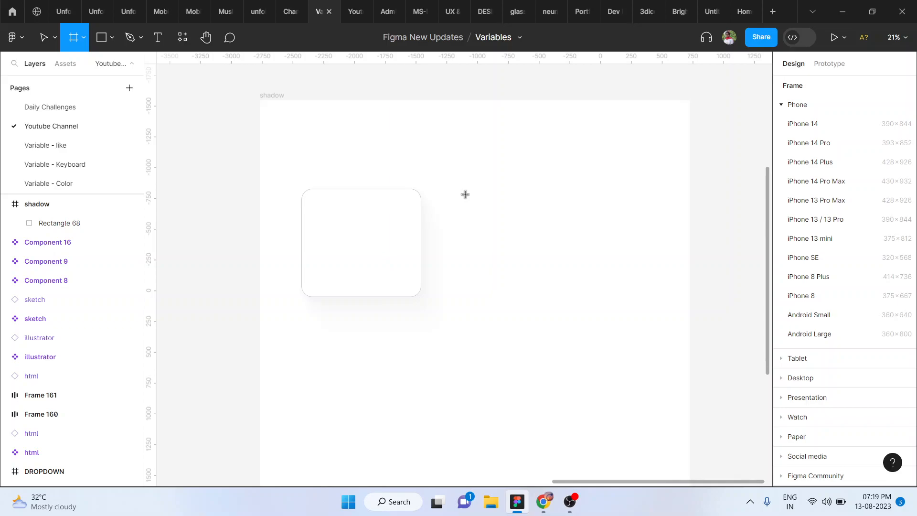
key("r")
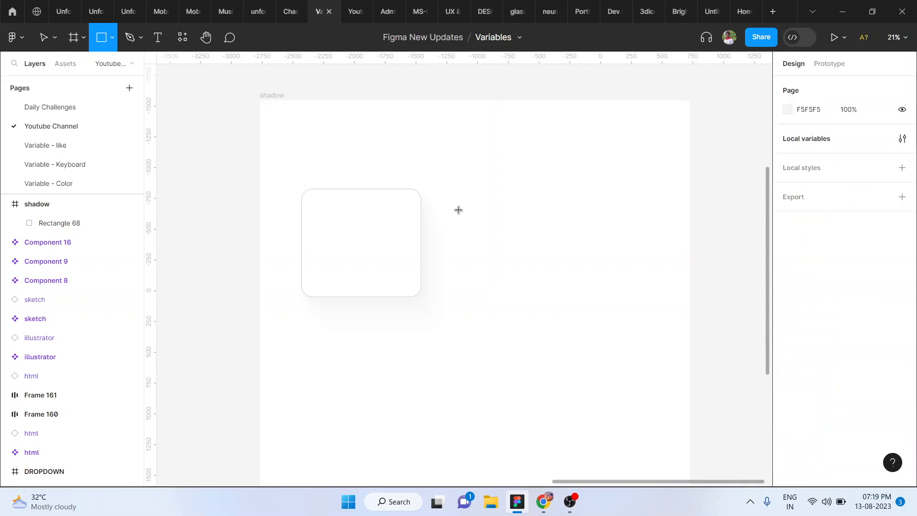
mouse_move(453, 197)
left_mouse_down()
mouse_move(539, 295)
mouse_move(565, 302)
mouse_move(552, 292)
left_mouse_up()
left_click_drag(491, 227, 490, 221)
- Round the new grey square's corners with a radius of 37
left_click(864, 153)
type("4")
left_click_drag(895, 152, 375, 159)
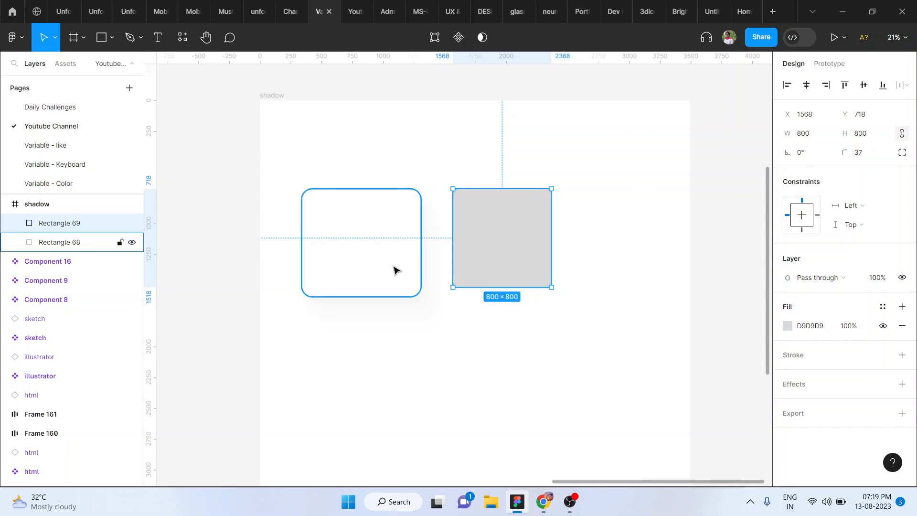
scroll(395, 268, "up", 3)
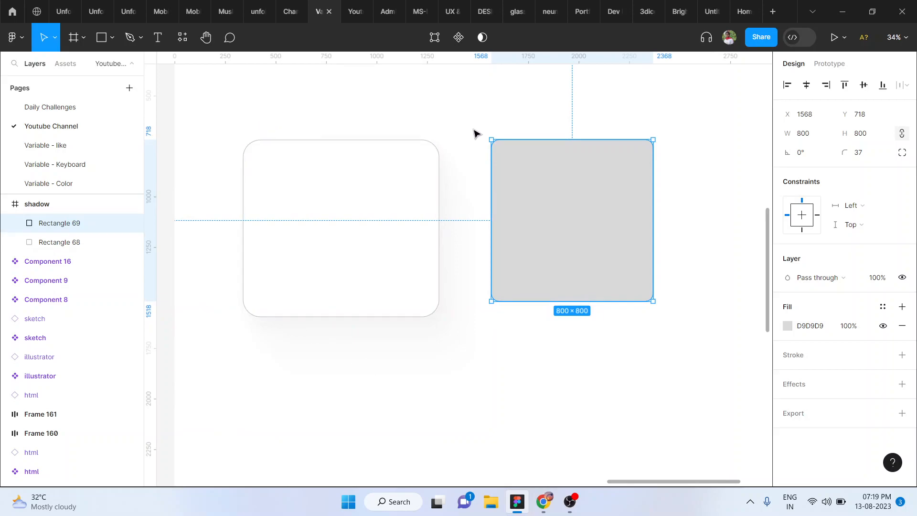
- Add a drop shadow effect to the grey rounded square and change its fill to white (FFFFFF)
scroll(444, 366, "down", 1)
scroll(444, 366, "down", 1)
left_click(444, 366)
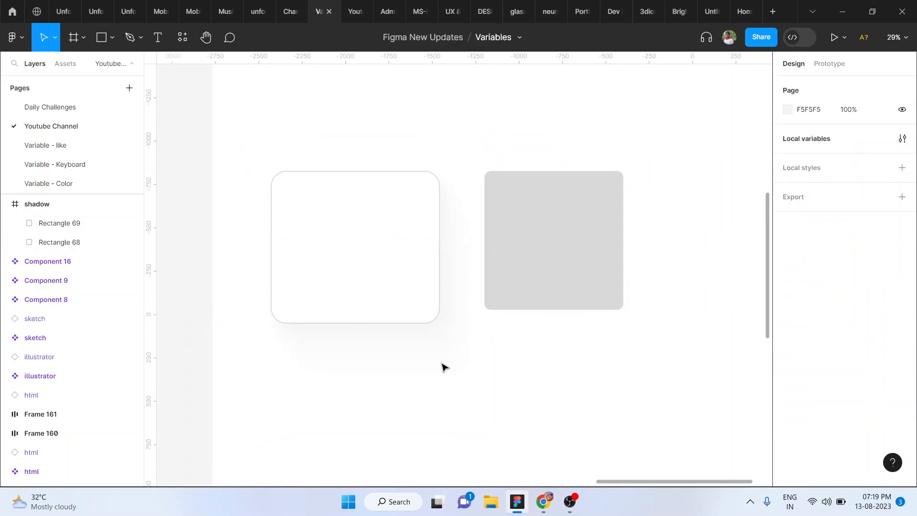
left_click(552, 247)
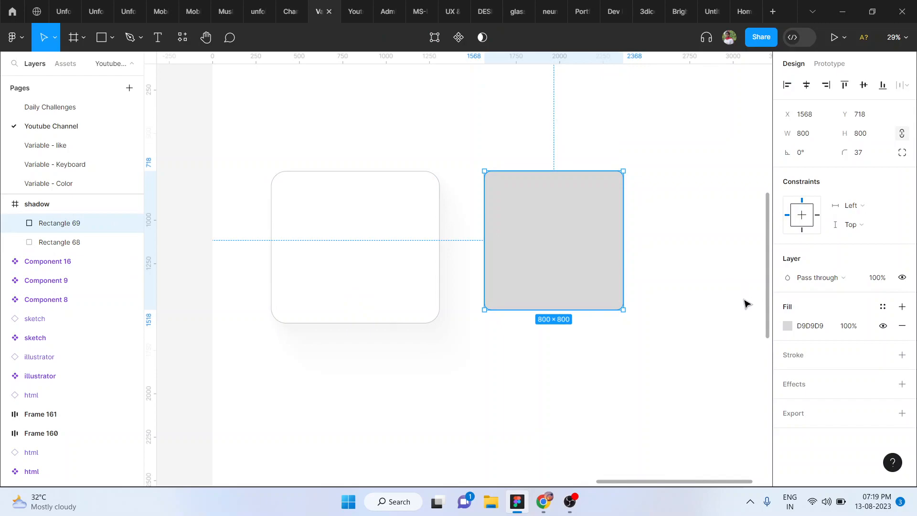
left_click(802, 383)
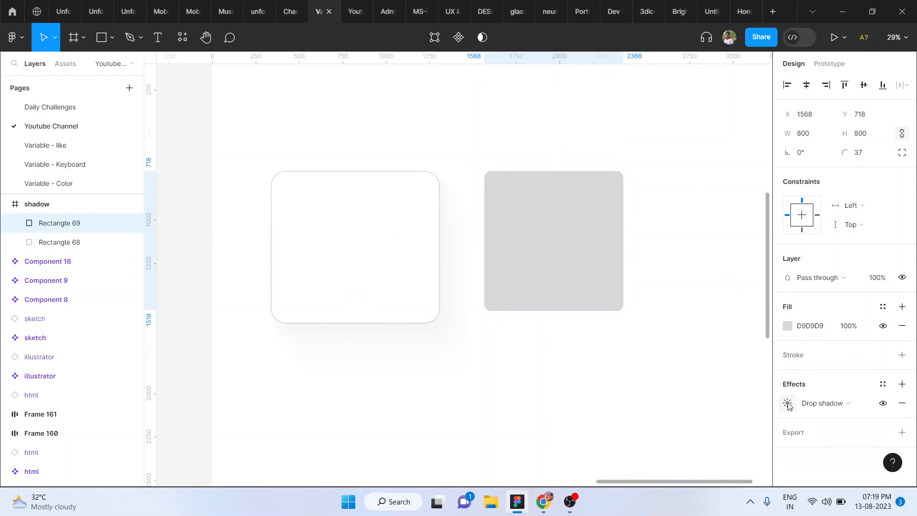
left_click(818, 327)
type("fff")
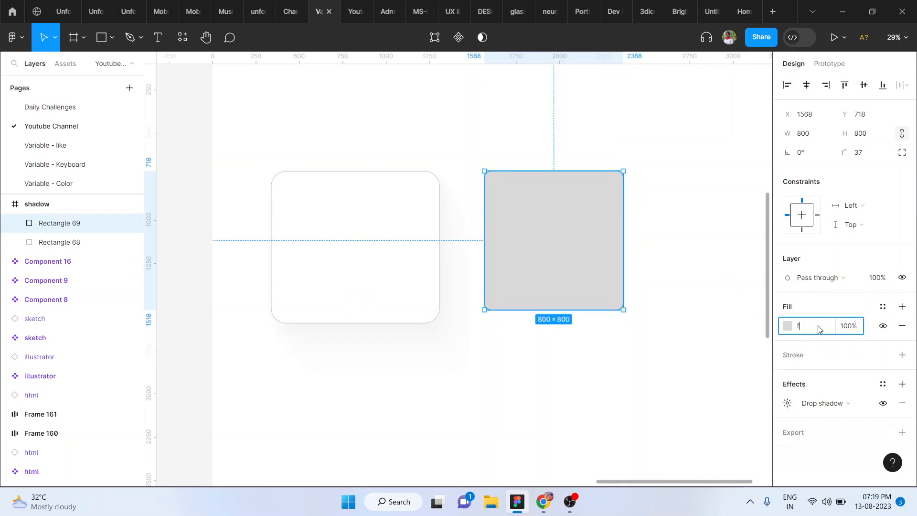
key("Return")
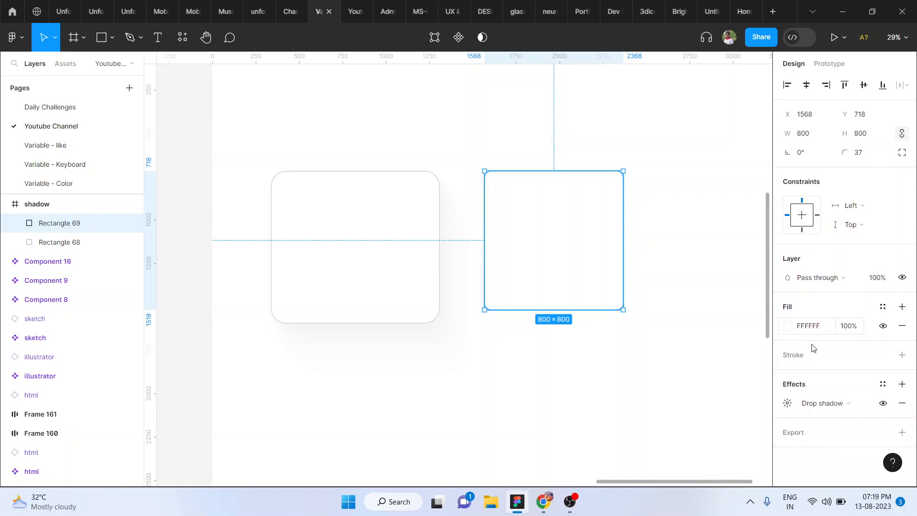
- Set the square's drop shadow to X offset 12, Y offset 12 and blur 24
left_click(788, 403)
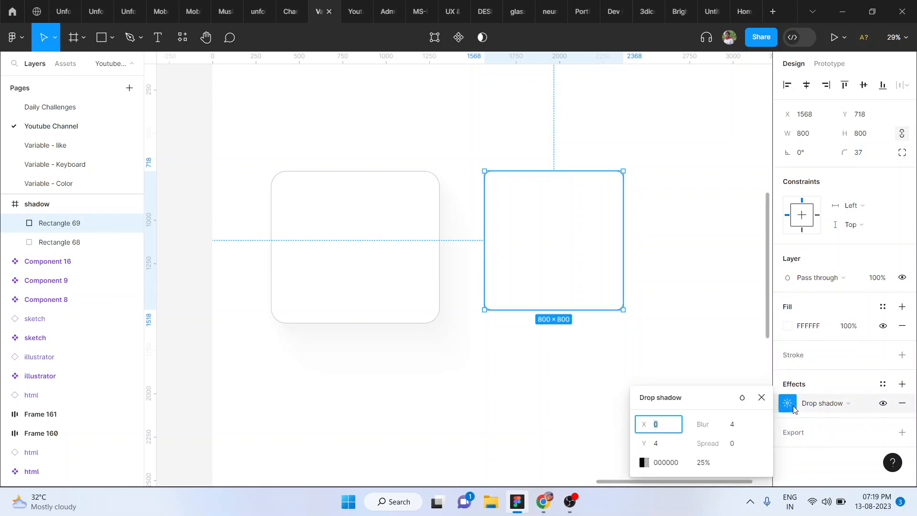
left_click(662, 430)
left_click(670, 447)
type("1")
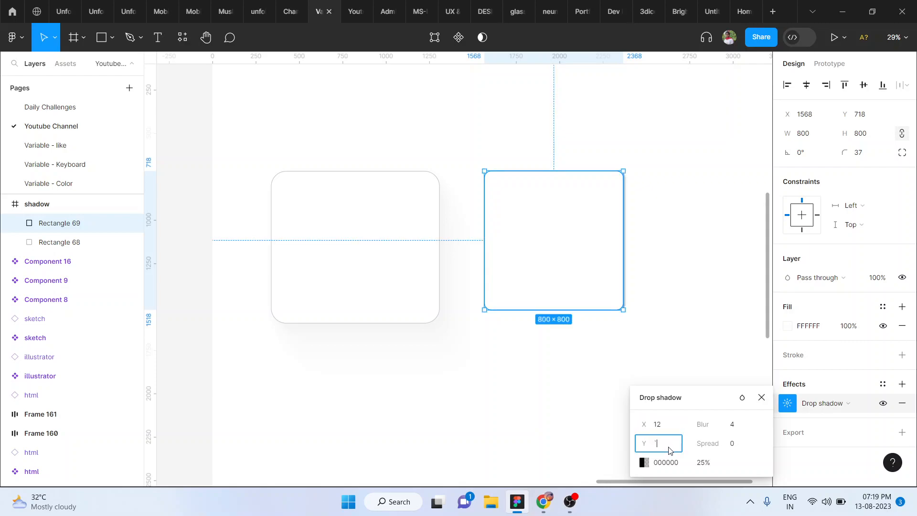
type("2")
key("Return")
type("2")
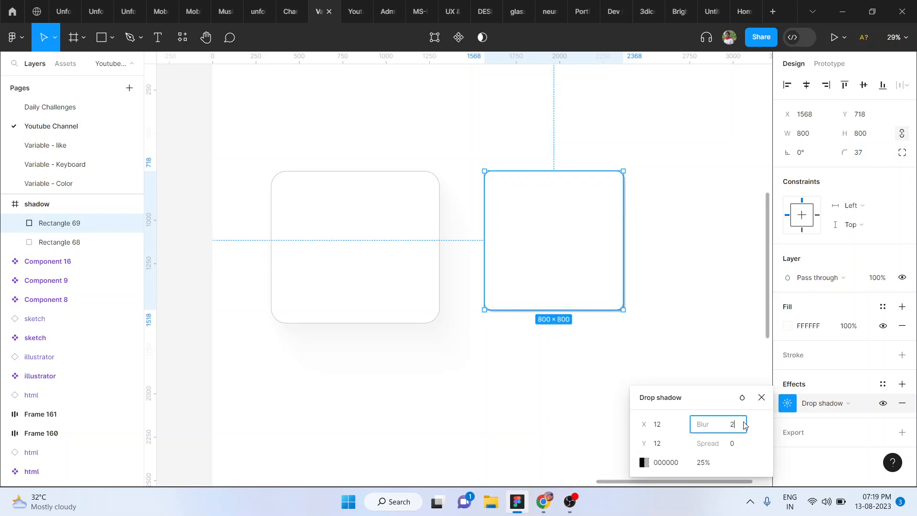
key("Return")
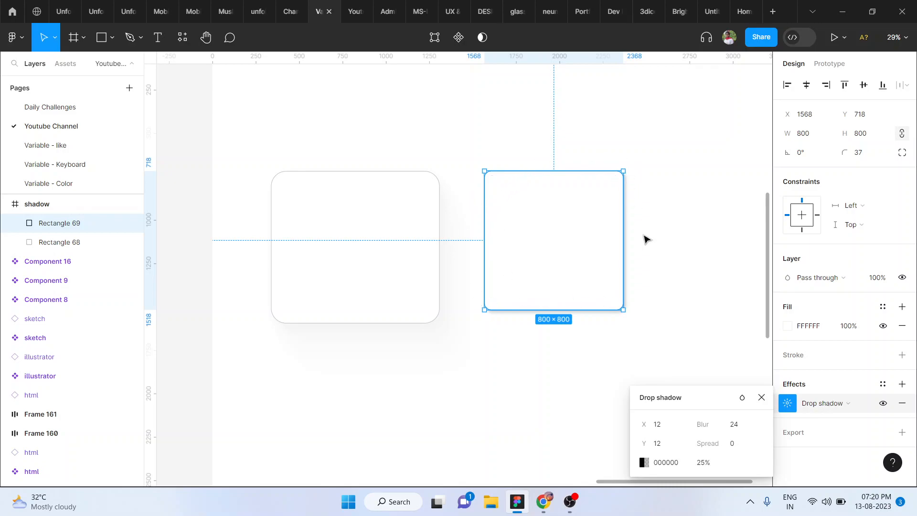
- Change the drop shadow's X and Y offsets to -12 each
left_click(661, 427)
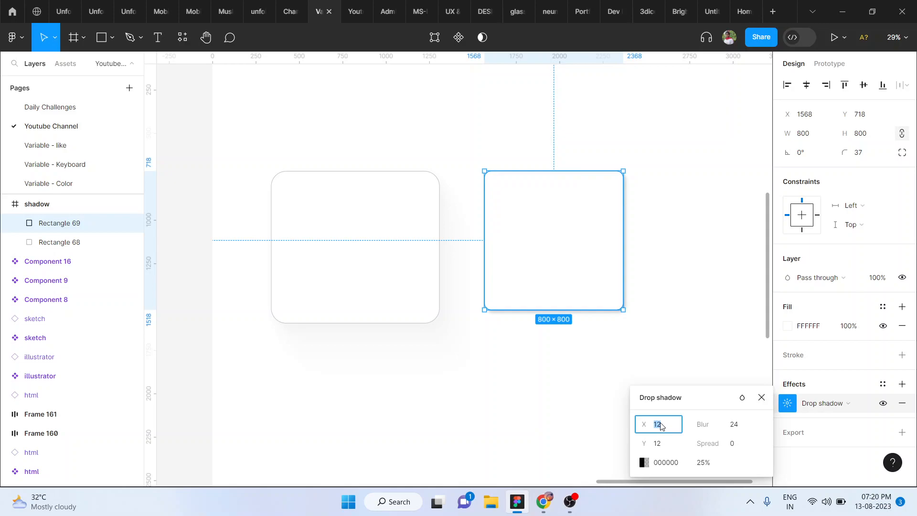
type("-18")
key("Return")
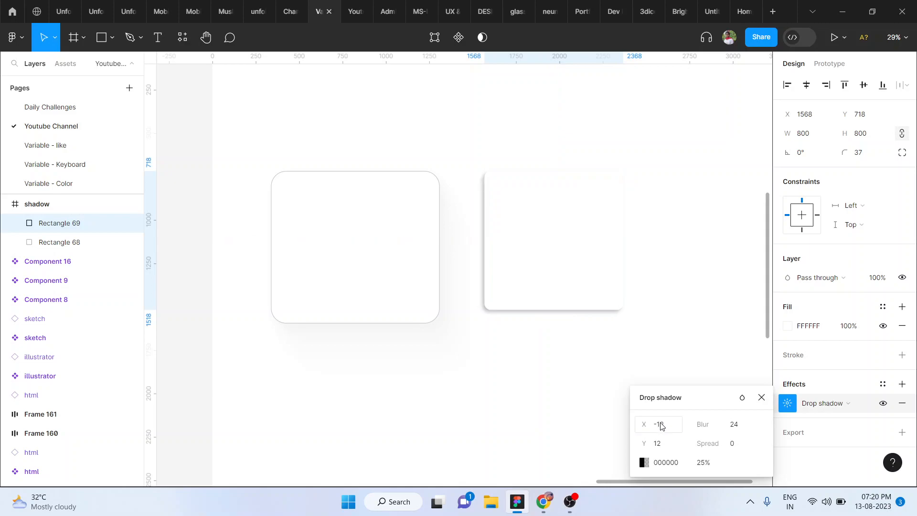
left_click(667, 445)
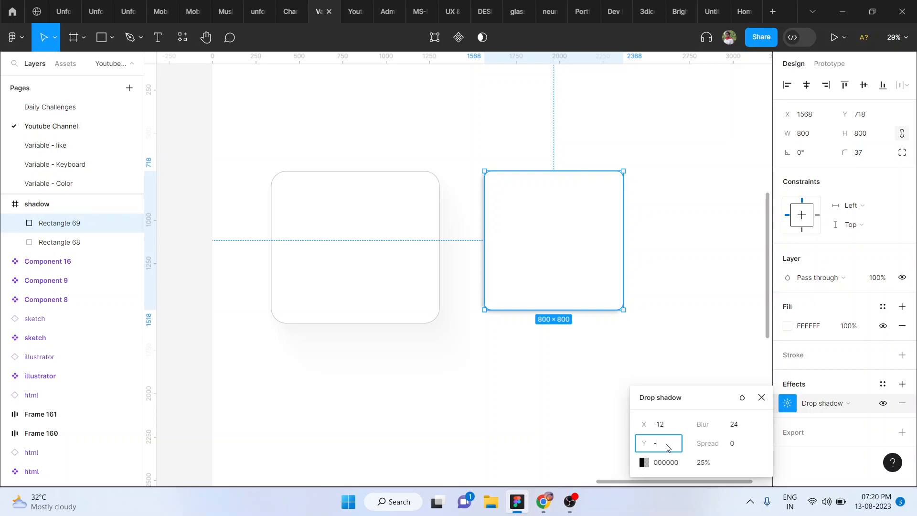
key("Return")
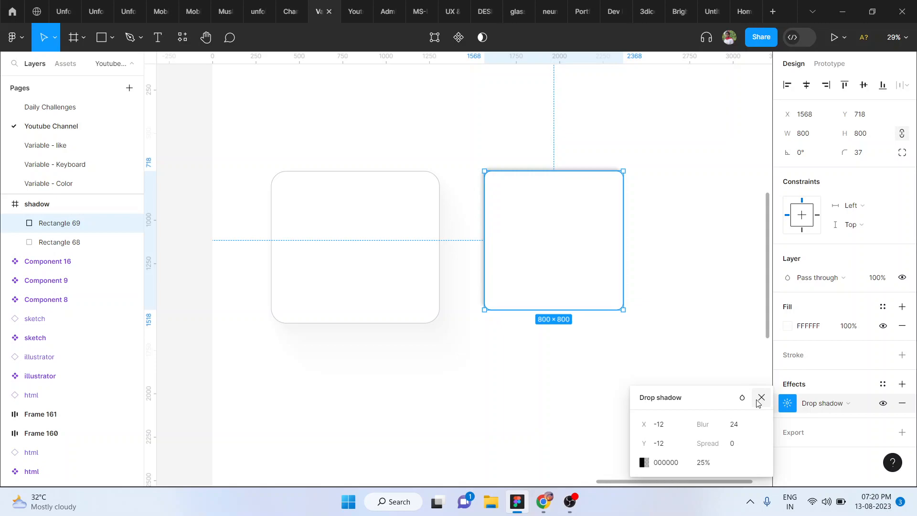
- Recolour the drop shadow to light grey D8D8D8 and raise its opacity to 100%
left_click_drag(700, 403, 653, 282)
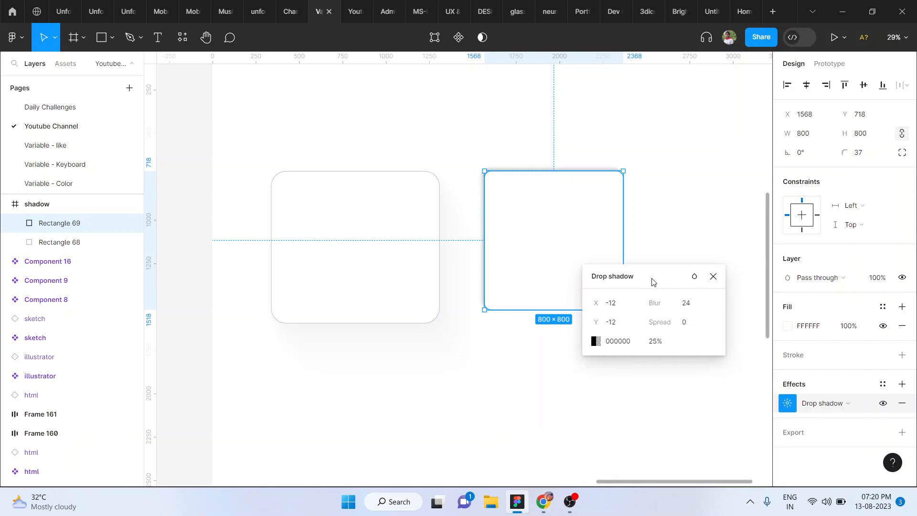
scroll(537, 280, "up", 5)
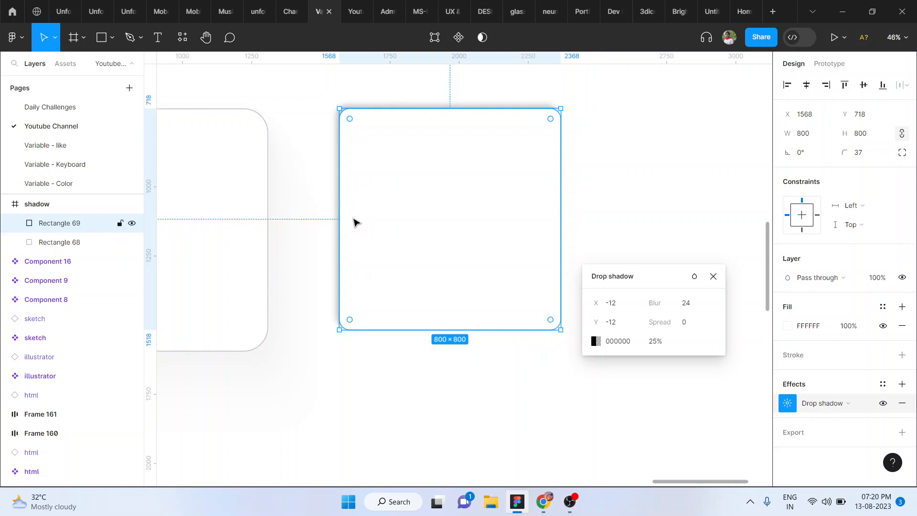
left_click(595, 342)
left_click_drag(452, 211, 424, 209)
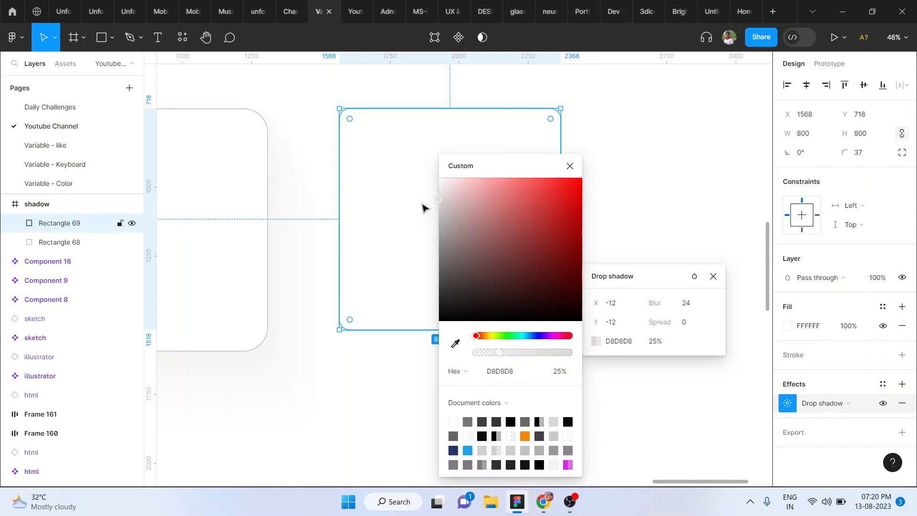
left_click_drag(553, 352, 604, 357)
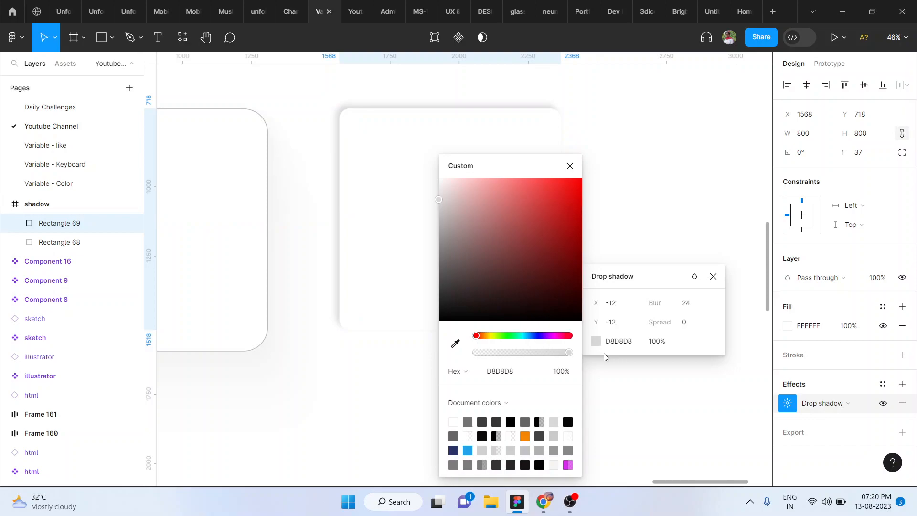
- Lighten the shadow colour to F5F5F5, try a blur of 26 and set the blur back to 24
left_click_drag(440, 197, 431, 190)
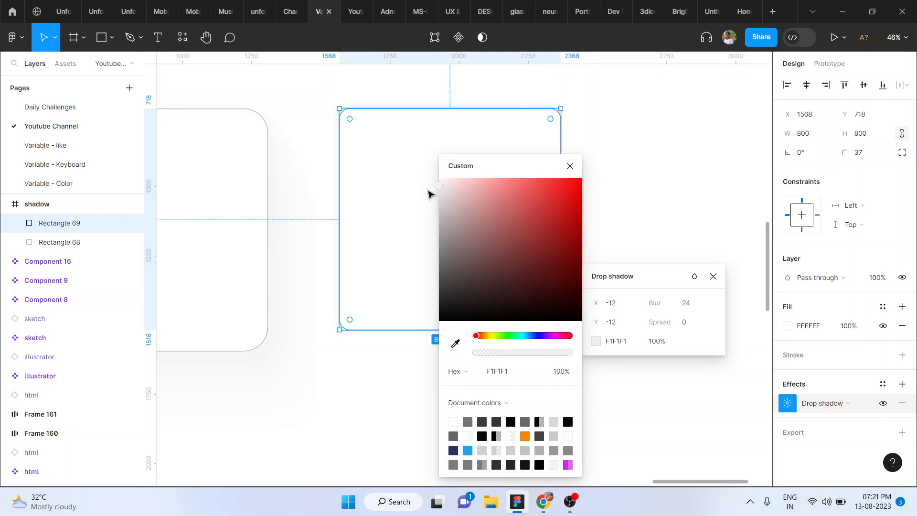
left_click_drag(429, 193, 426, 192)
mouse_move(658, 308)
left_mouse_down()
mouse_move(712, 306)
mouse_move(671, 308)
left_mouse_up()
left_click(686, 309)
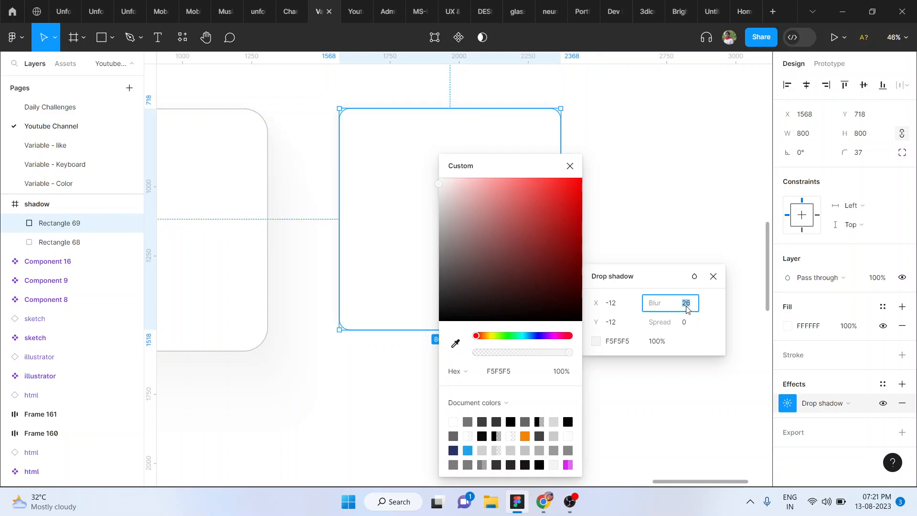
key("Return")
left_click(570, 166)
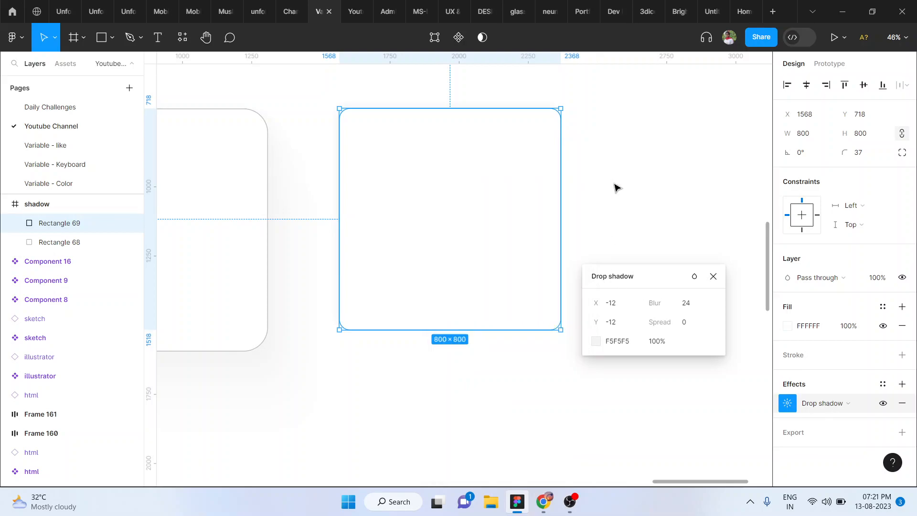
left_click(713, 277)
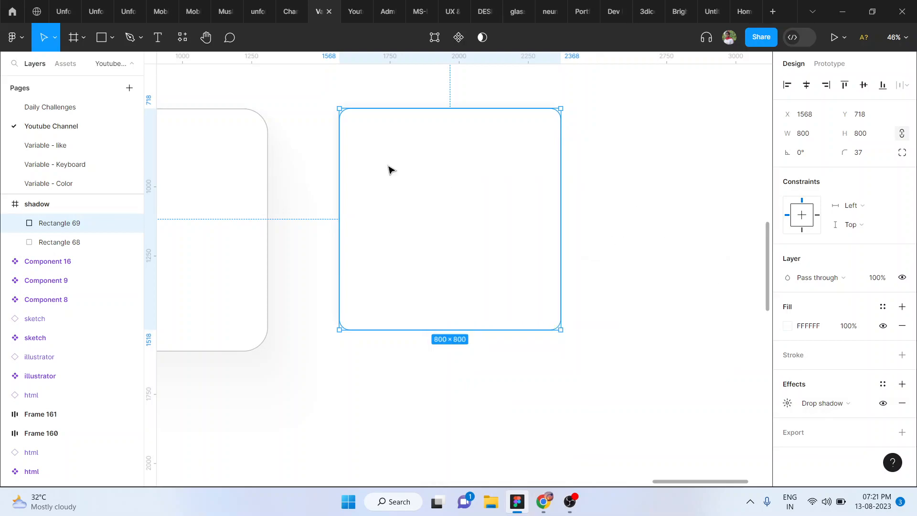
- Darken the square's shadow colour to D3D3D3 and deselect the square to check the shadow
left_click(788, 403)
left_click(644, 463)
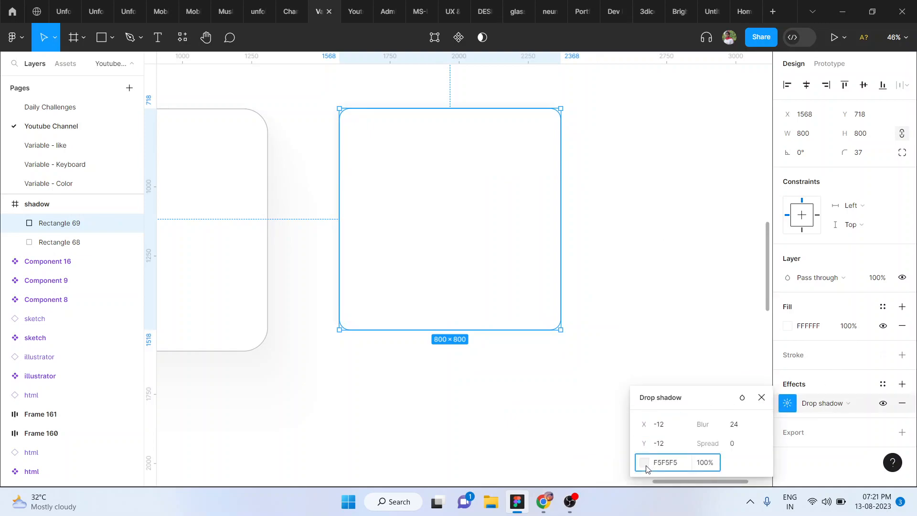
left_click_drag(486, 185, 484, 209)
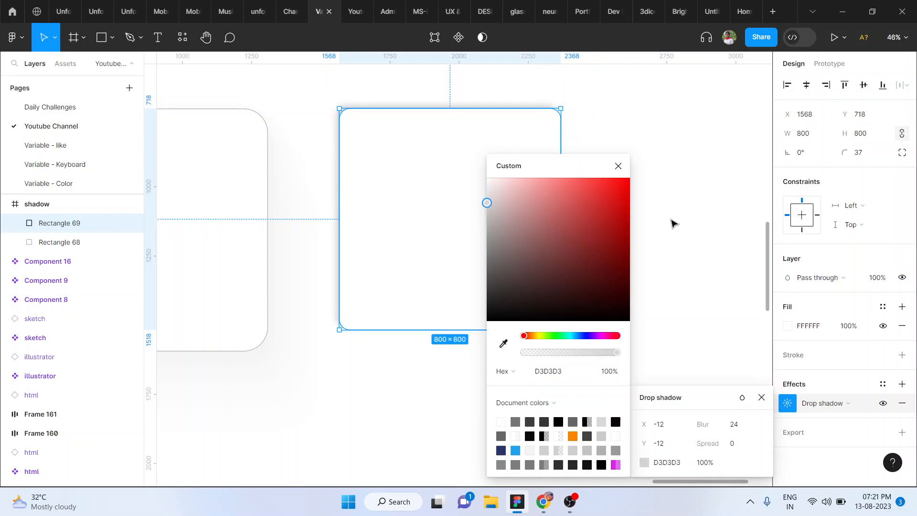
left_click(672, 223)
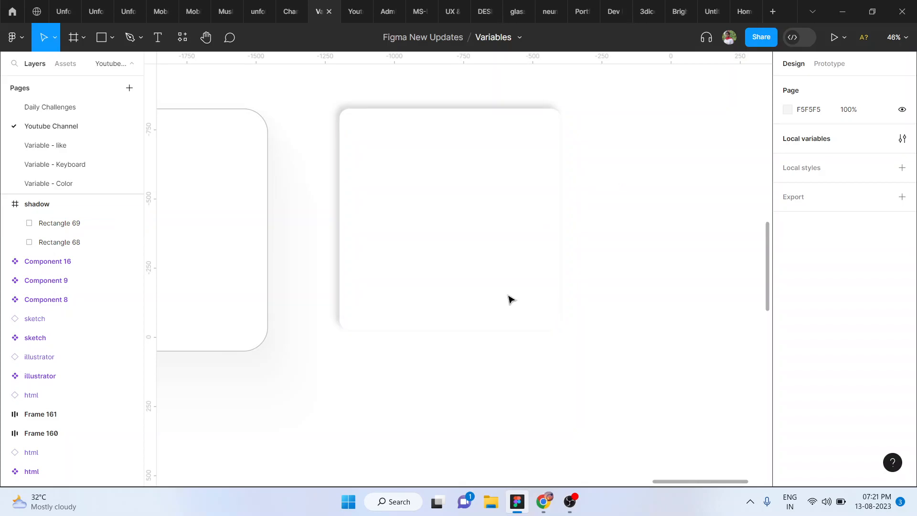
- Add a second drop shadow to the white square with X offset 12, Y offset 12 and blur 24
left_click(431, 223)
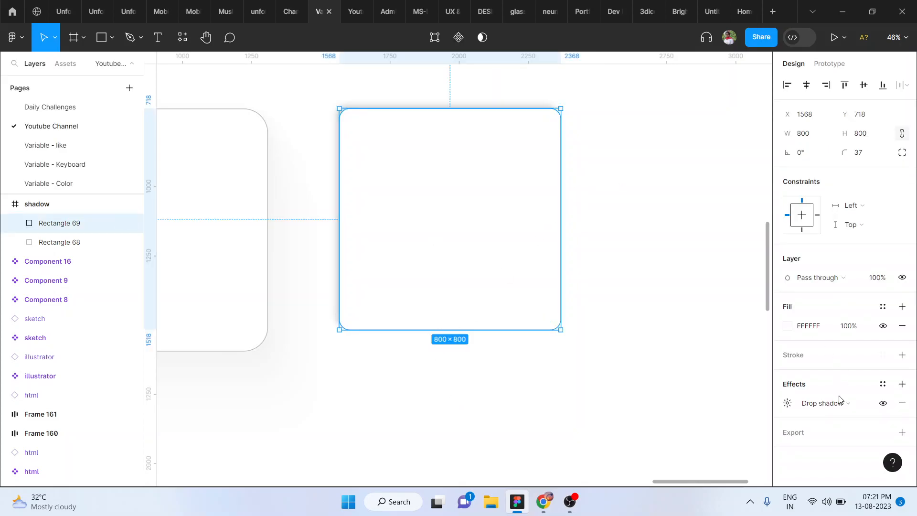
left_click(903, 384)
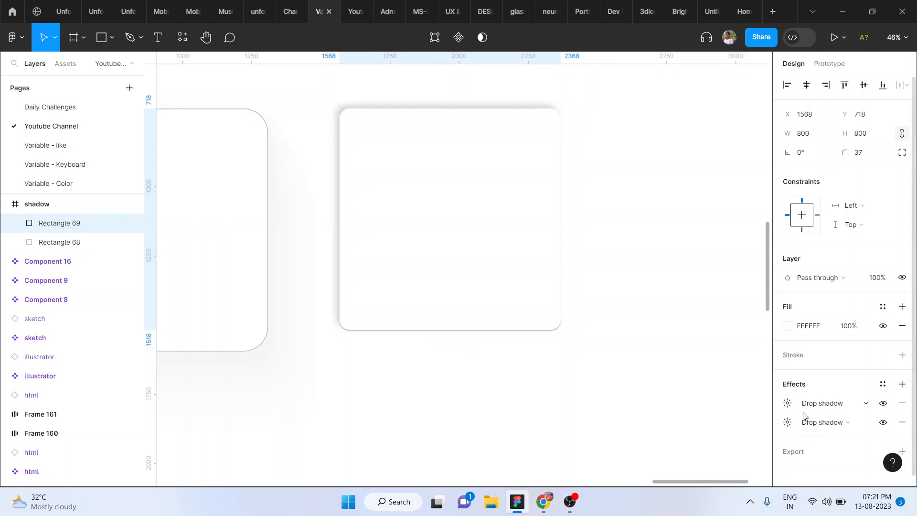
left_click(788, 403)
left_click(662, 450)
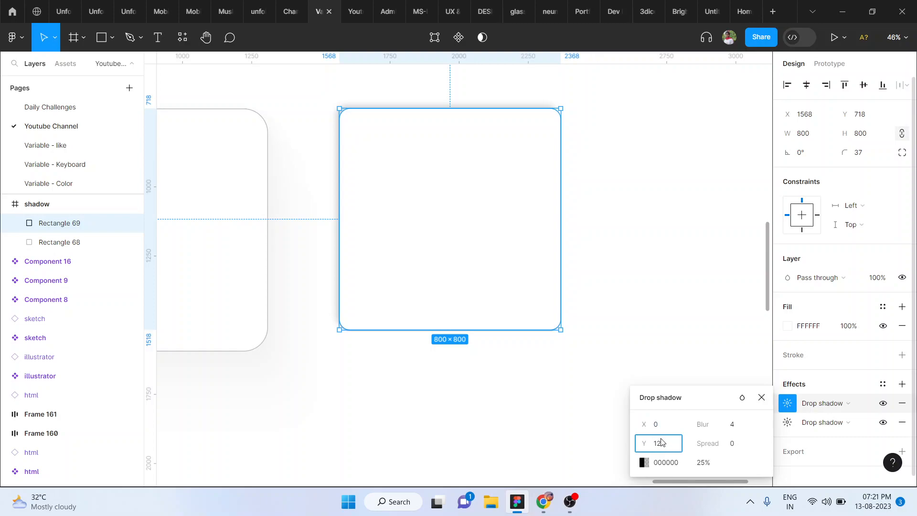
type("12")
left_click(664, 430)
key("Return")
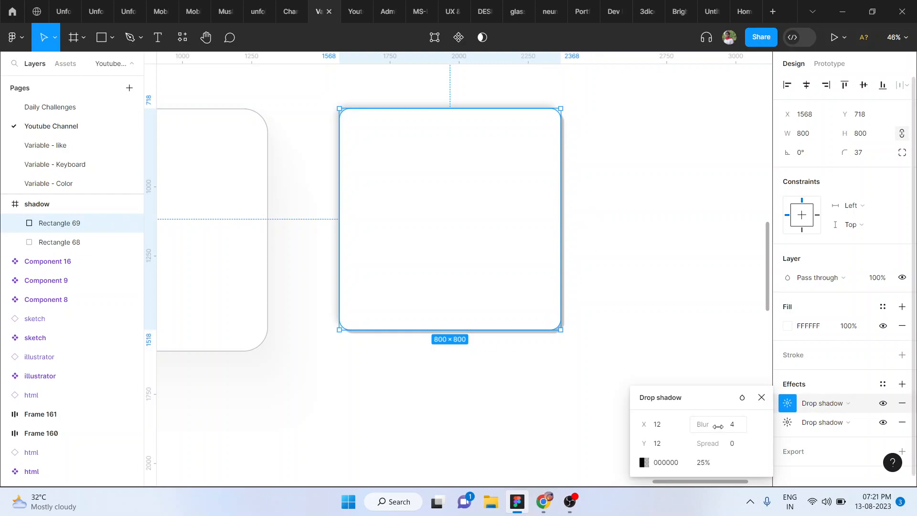
left_click(747, 428)
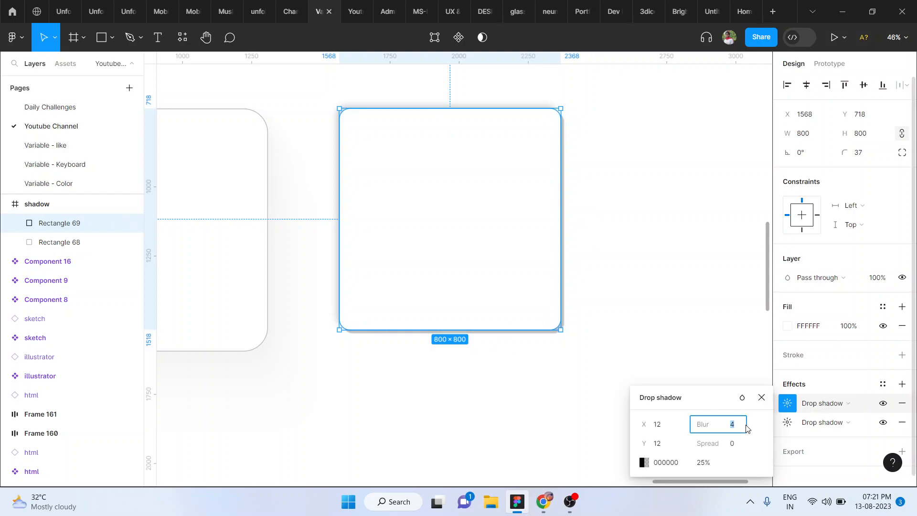
key("Return")
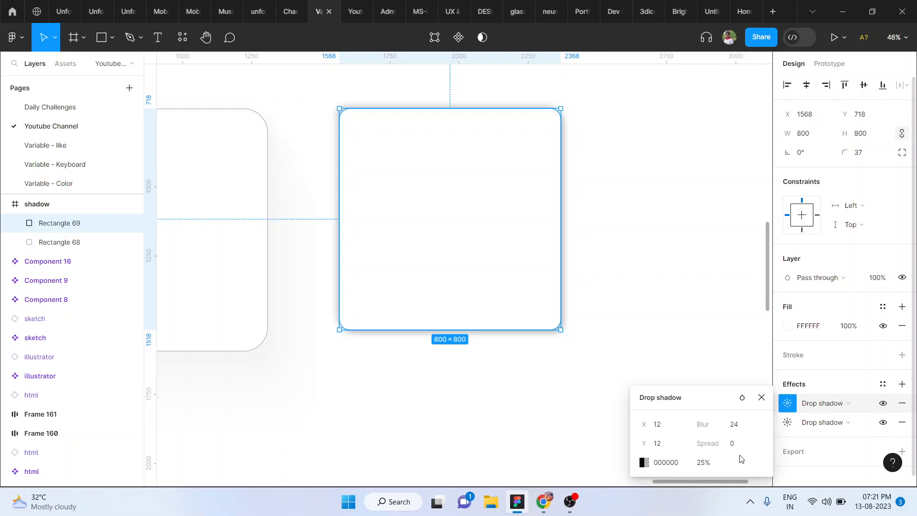
- Copy the colour D3D3D3 from the first drop shadow to the second one and set its opacity to 100%
left_click(644, 463)
left_click(790, 423)
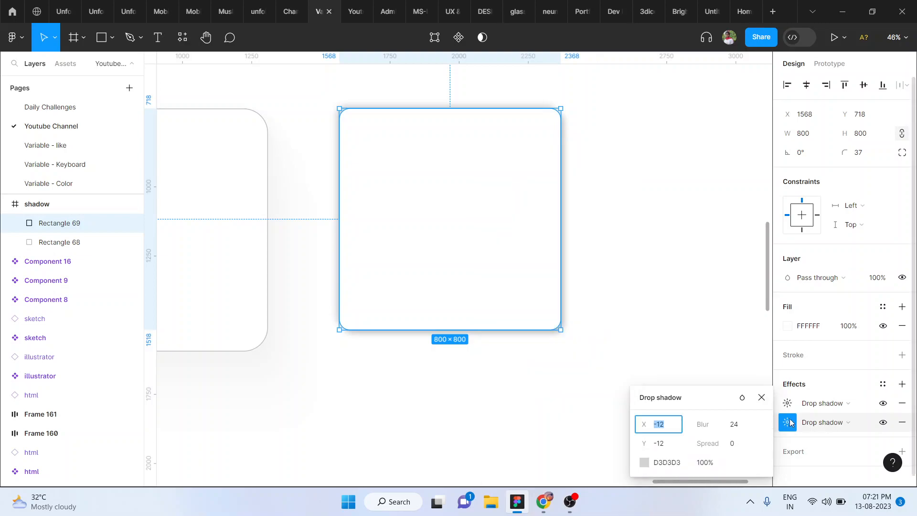
left_click(682, 462)
key("ctrl+c")
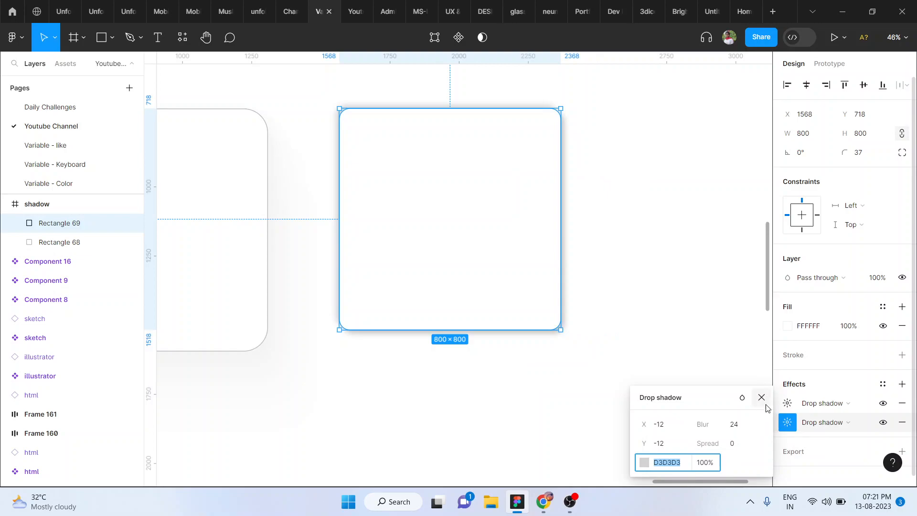
left_click(788, 404)
left_click(676, 467)
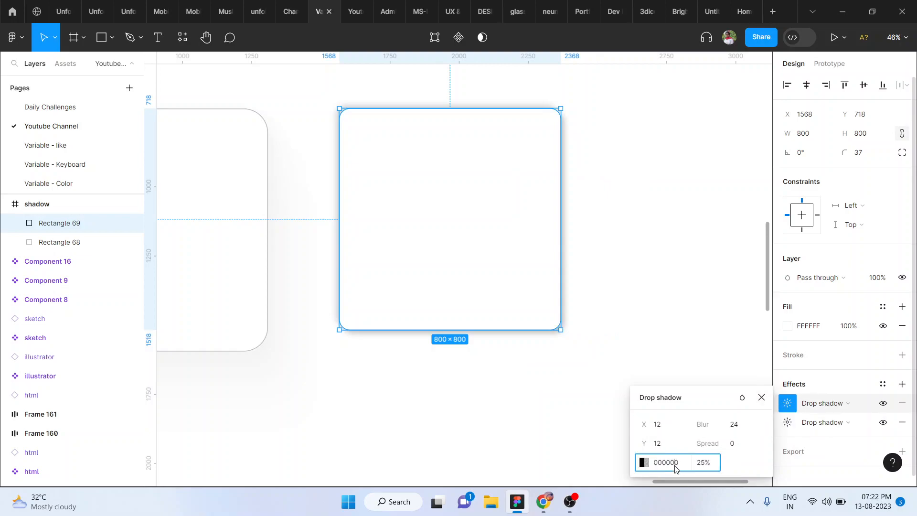
key("ctrl+v")
key("Return")
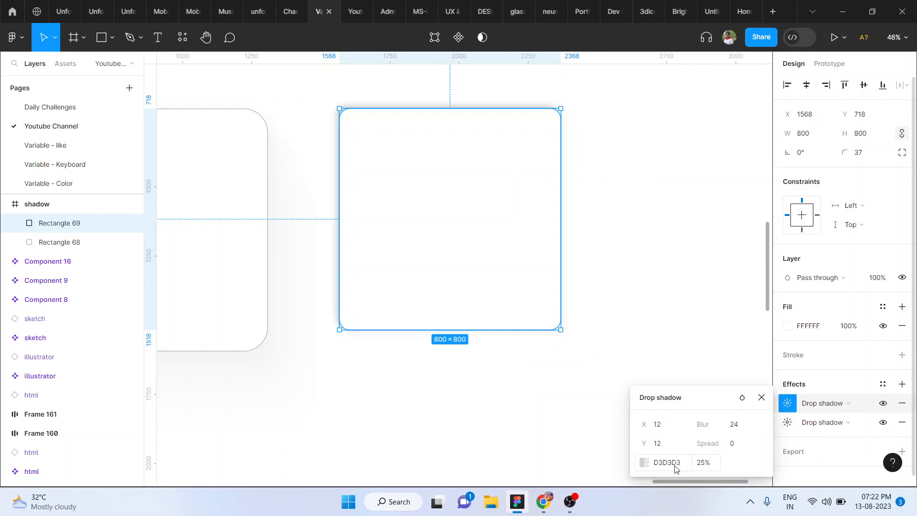
left_click(714, 464)
type("100")
key("Return")
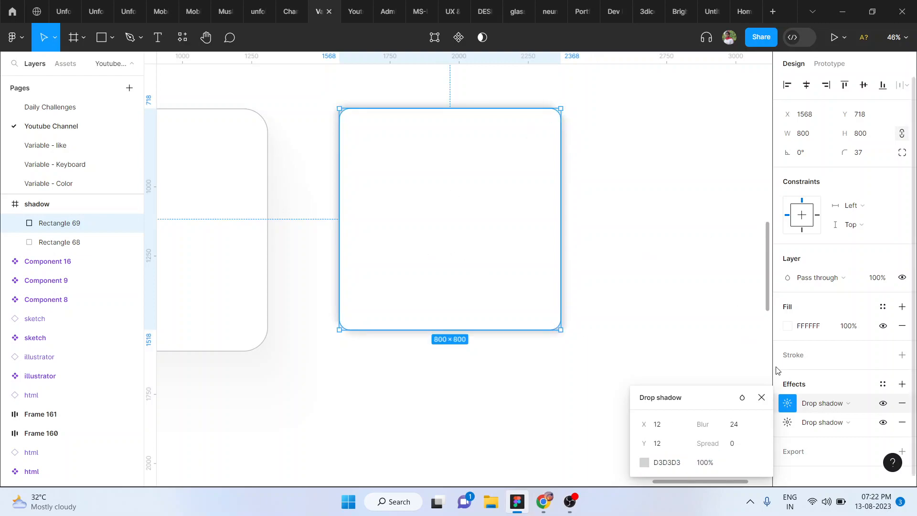
- Try a spread of -32 on the square's second drop shadow and set the spread back to 0
left_click_drag(710, 448, 672, 453)
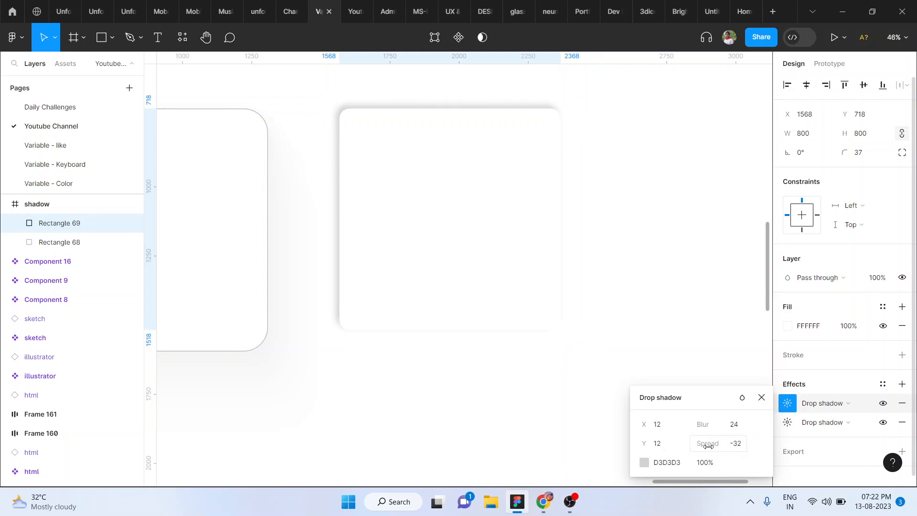
left_click(736, 452)
type("0")
key("Return")
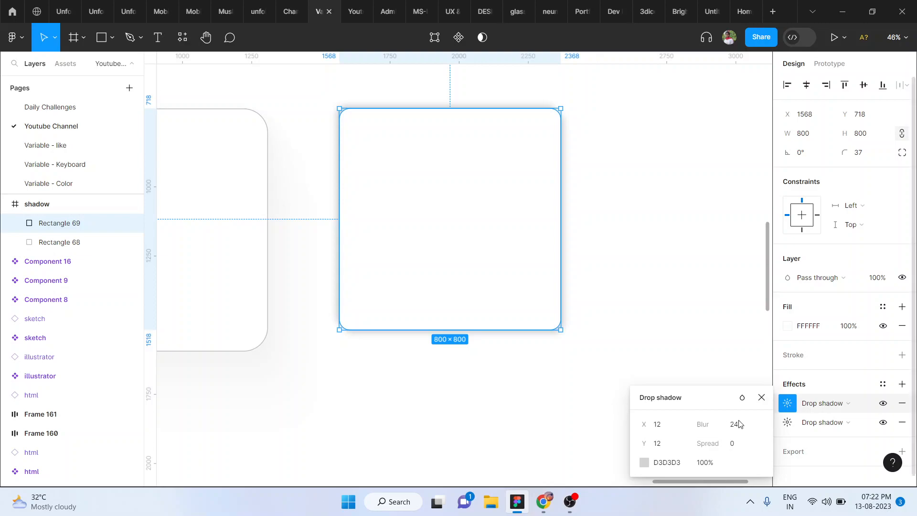
- Close the shadow settings and deselect the square to examine its two opposite shadows
left_click(762, 398)
left_click(655, 262)
scroll(655, 261, "right", 2)
scroll(655, 261, "down", 1)
scroll(656, 262, "down", 2)
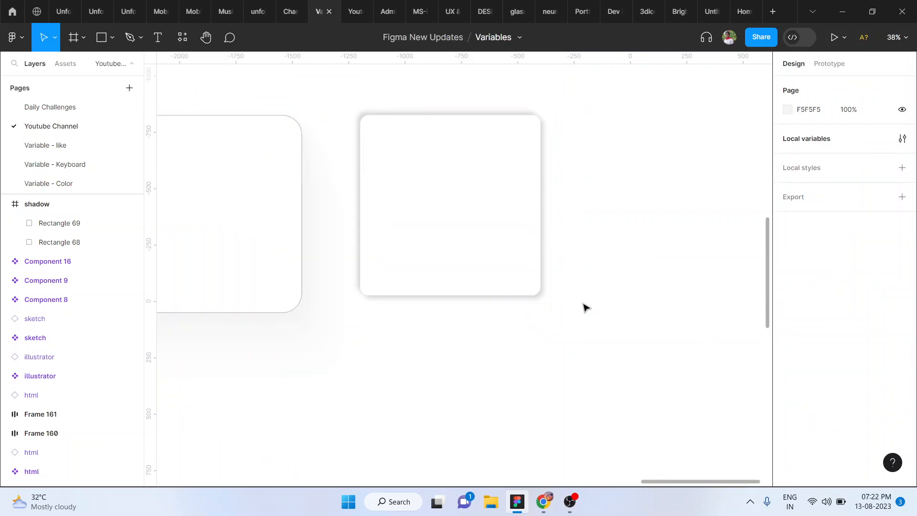
scroll(401, 189, "right", 1)
scroll(401, 190, "right", 3)
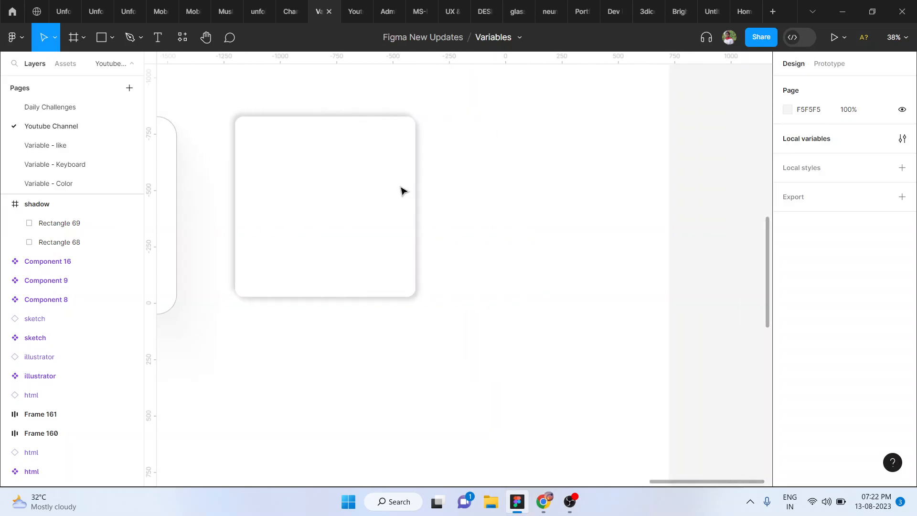
- Duplicate the 800 × 800 shadowed square and place the copy below the original
left_click(353, 185)
scroll(481, 198, "left", 5)
key("alt")
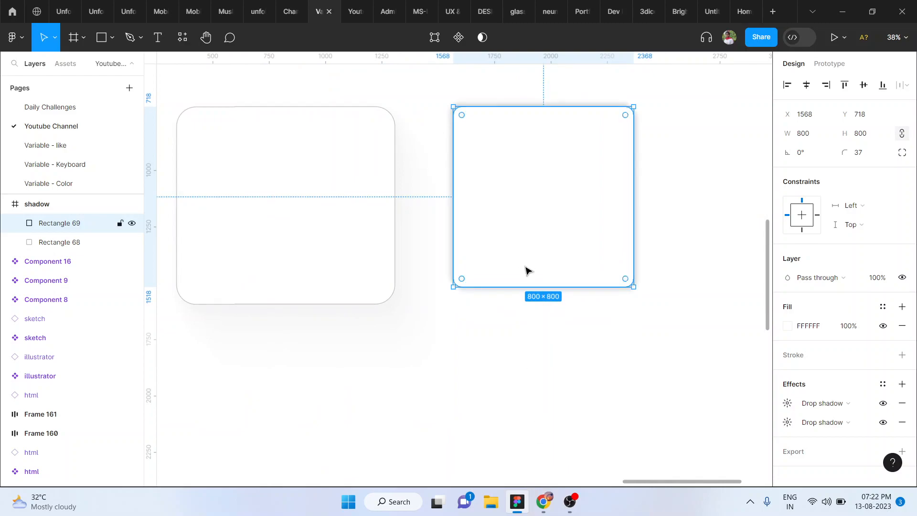
scroll(526, 268, "down", 3)
left_click_drag(536, 201, 530, 352)
scroll(531, 352, "down", 2)
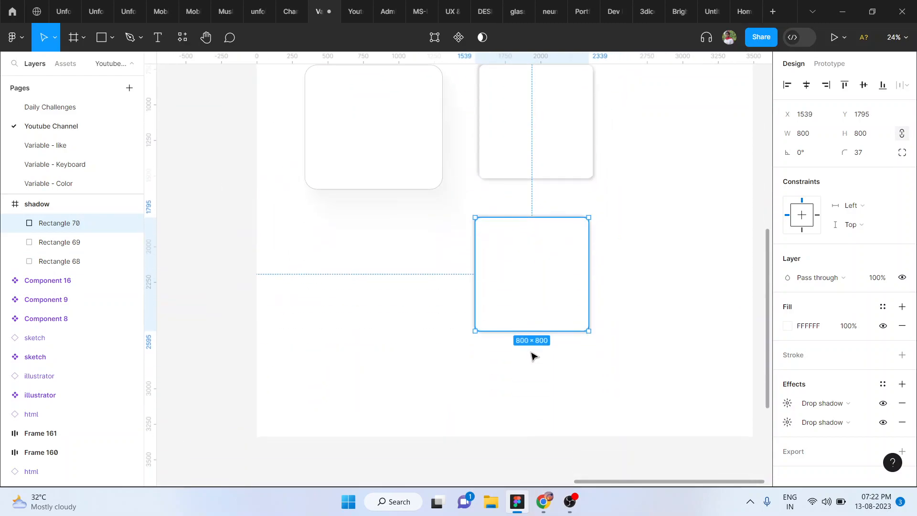
scroll(531, 352, "up", 3)
scroll(531, 353, "right", 2)
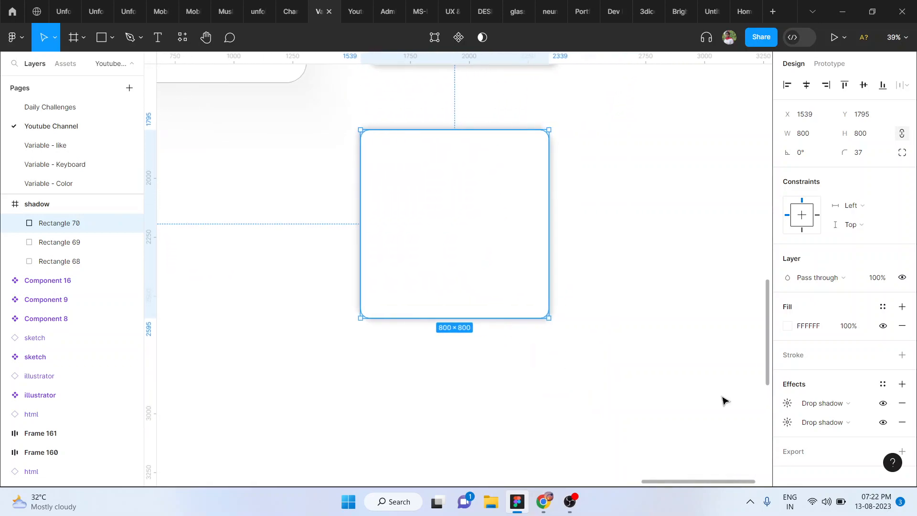
- Replace the copy's two drop shadows with one new drop shadow and set its Y offset to 0
left_click(902, 423)
left_click(903, 403)
left_click(903, 385)
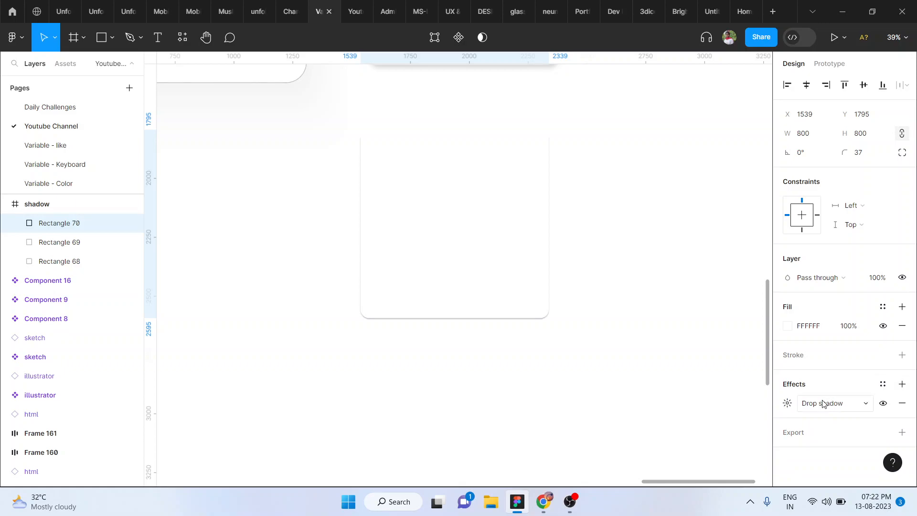
left_click(787, 404)
left_click(659, 443)
type("0")
key("Return")
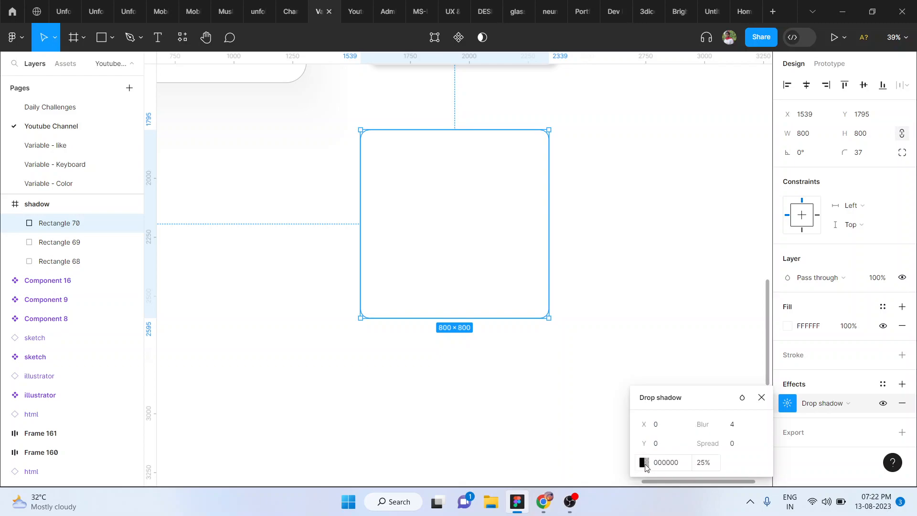
- Try a blur of 31 on the new drop shadow, set it back to 4 and deselect the square to check
left_click_drag(700, 424, 98, 437)
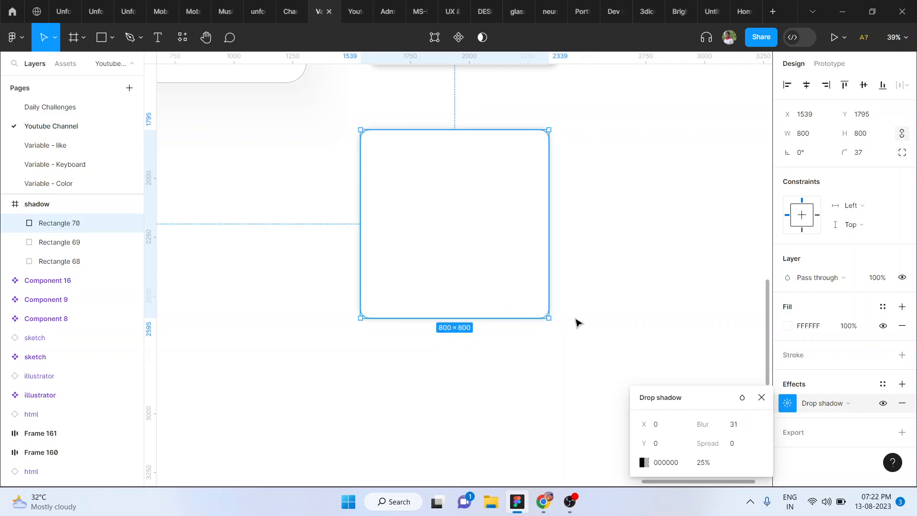
left_click(743, 428)
key("Return")
scroll(585, 207, "up", 4)
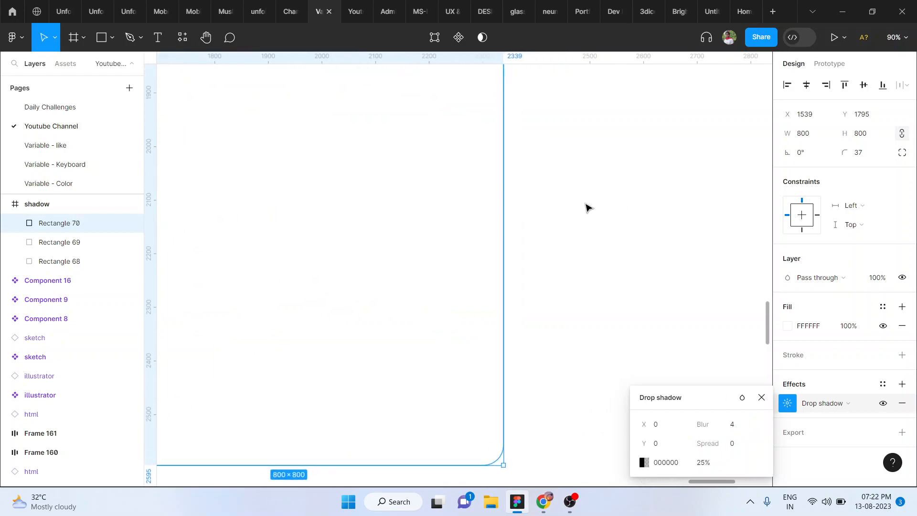
left_click(588, 207)
scroll(584, 207, "down", 3)
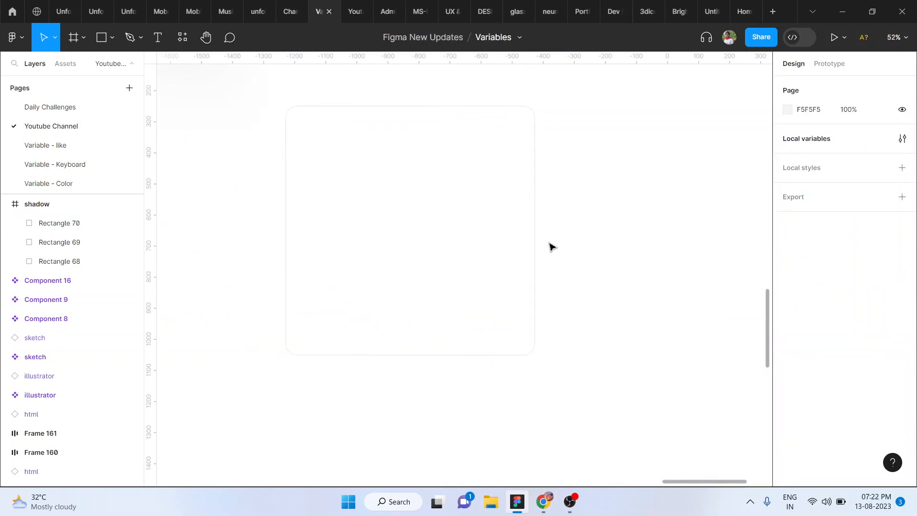
- Set the copied square's drop shadow to light grey DBDBDB at 100% opacity
left_click(500, 191)
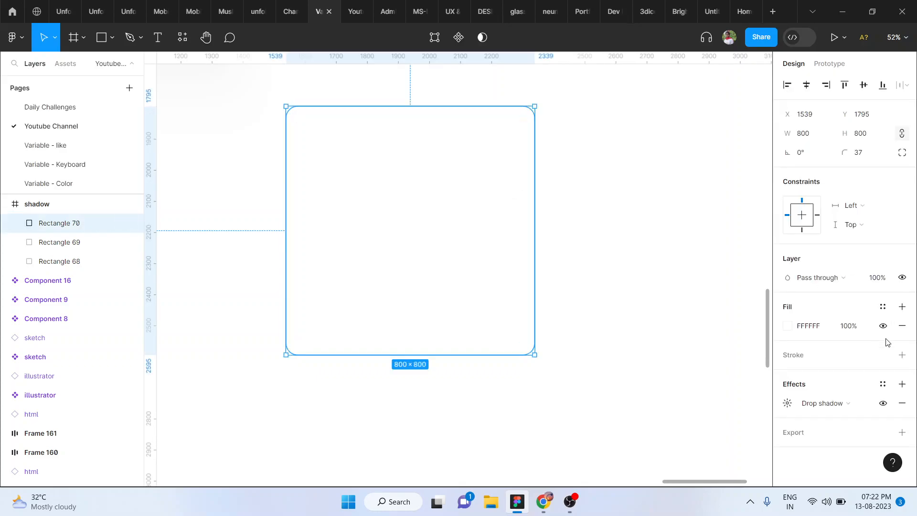
left_click(787, 402)
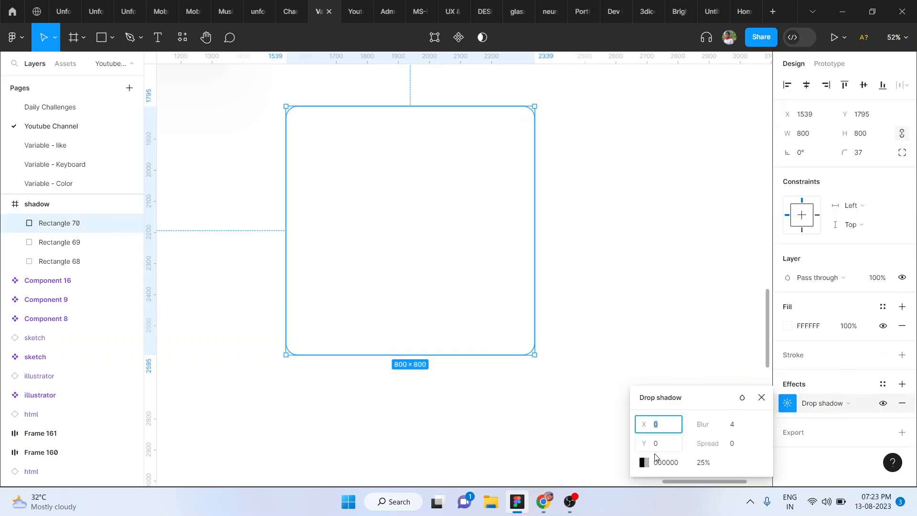
left_click(643, 464)
left_click_drag(550, 352, 669, 352)
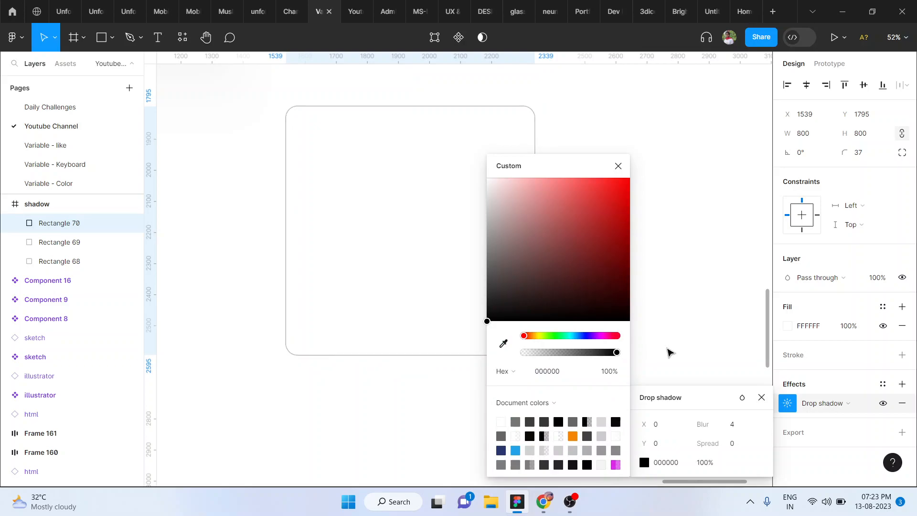
left_click_drag(494, 227, 487, 198)
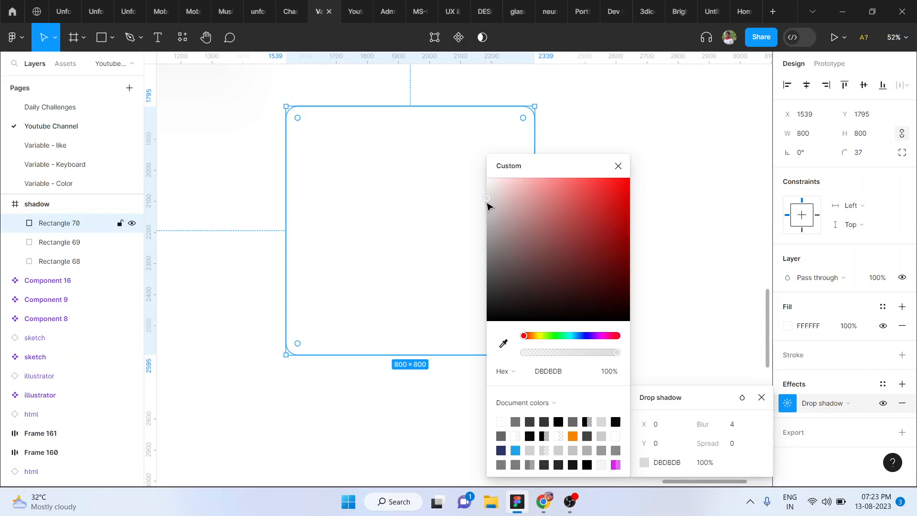
left_click(618, 166)
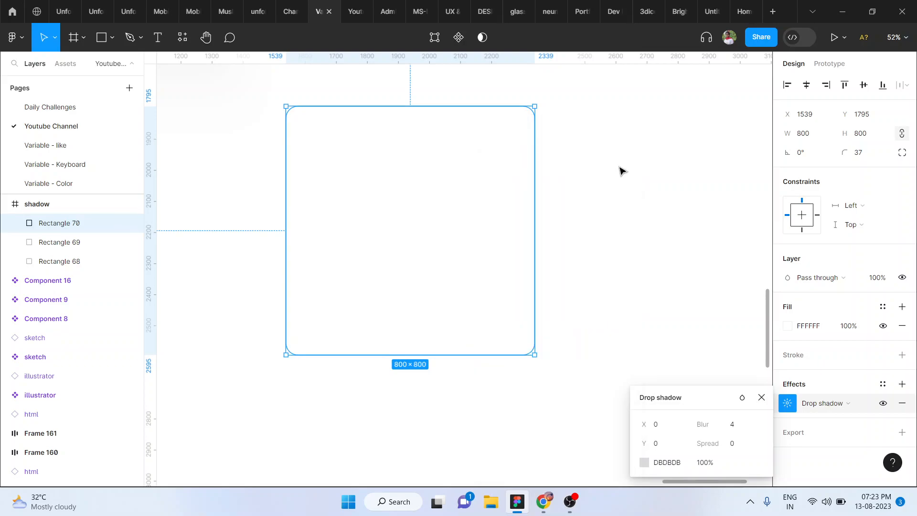
- Set the shadow's blur to 52, lighten its colour to E6E6E6 and deselect the square to check the soft glow
left_click_drag(719, 425, 169, 420)
left_click_drag(219, 420, 345, 420)
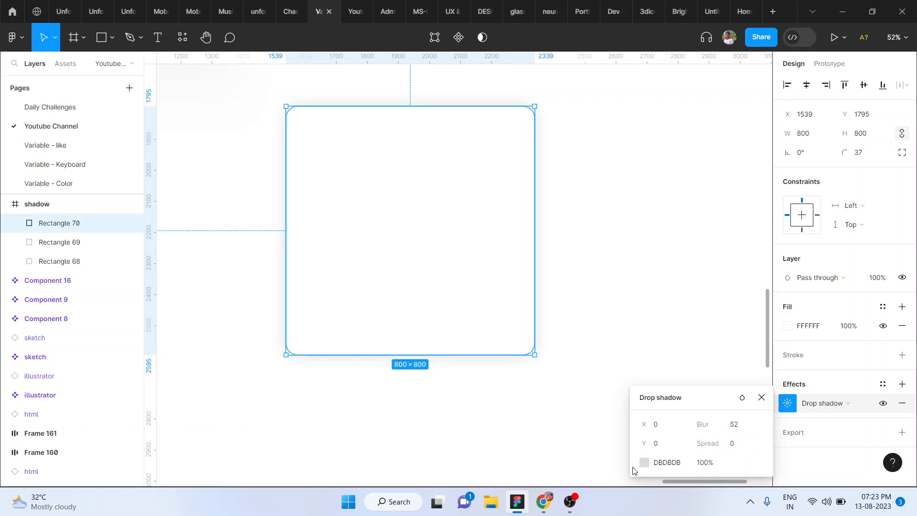
left_click(645, 464)
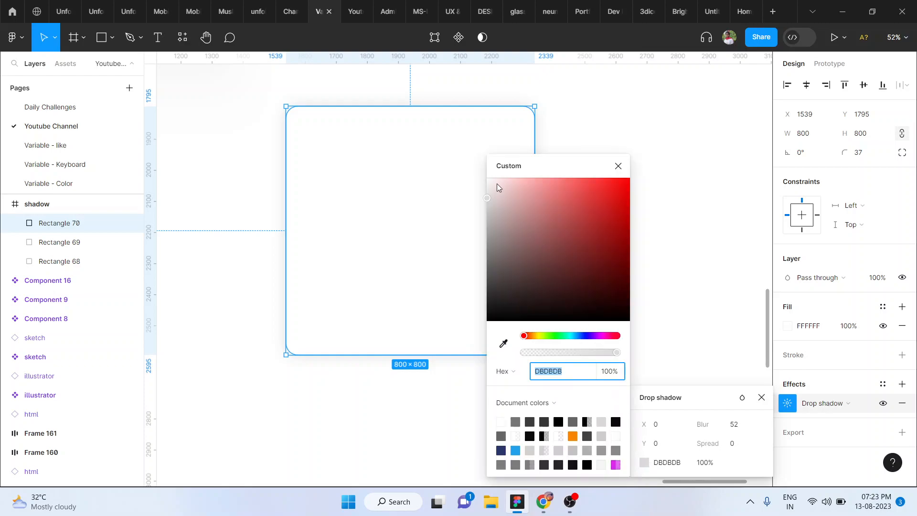
mouse_move(487, 198)
left_mouse_down()
mouse_move(486, 188)
mouse_move(488, 198)
left_mouse_up()
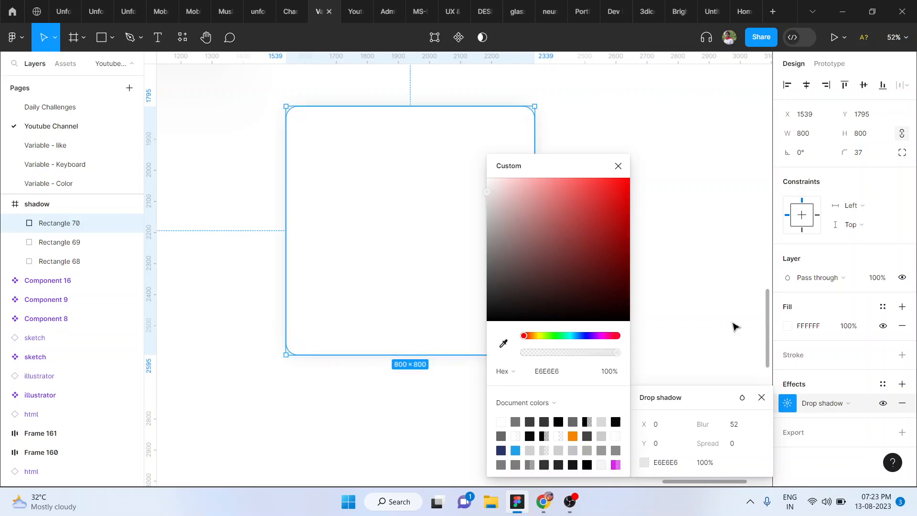
left_click(618, 166)
left_click(639, 196)
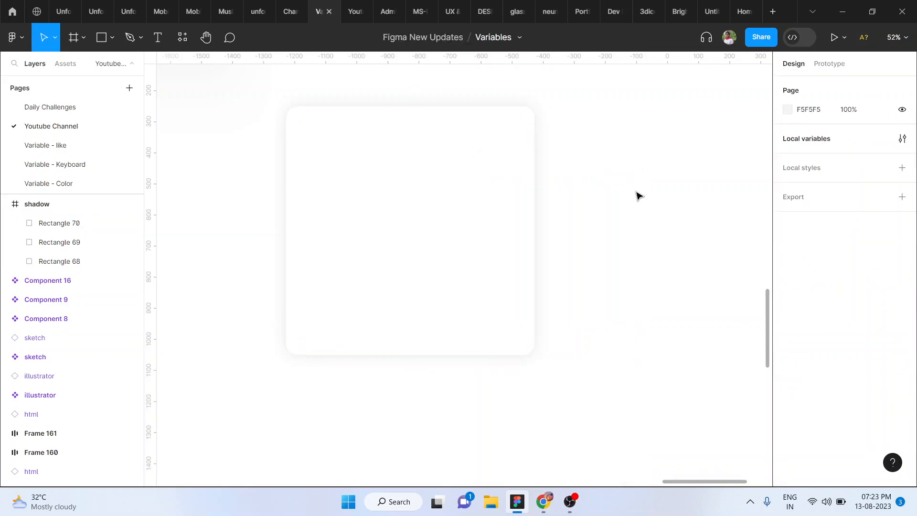
scroll(638, 195, "left", 2)
scroll(637, 195, "down", 2)
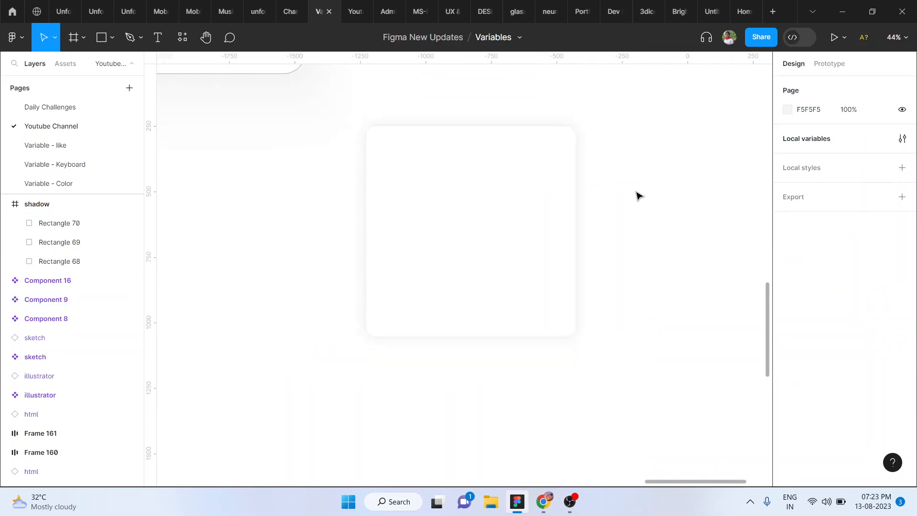
left_click(452, 279)
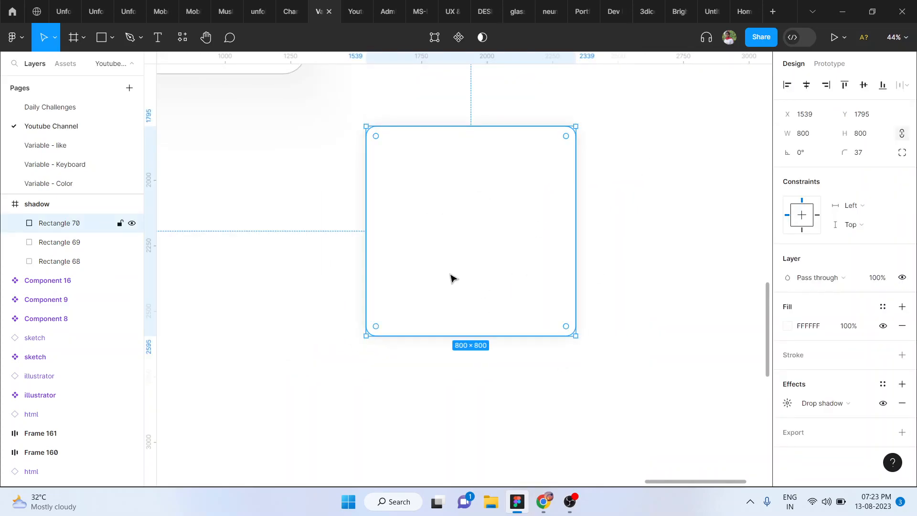
left_click(648, 289)
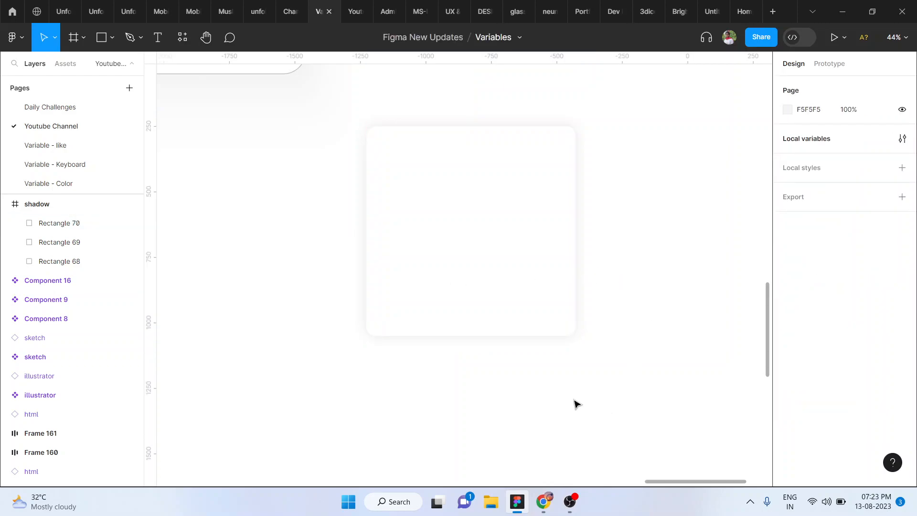
- Move the copied square beside the double-shadow square, aligned with its top edge at X 2464, Y 718
scroll(428, 371, "down", 2, "ctrl")
scroll(396, 173, "down", 1)
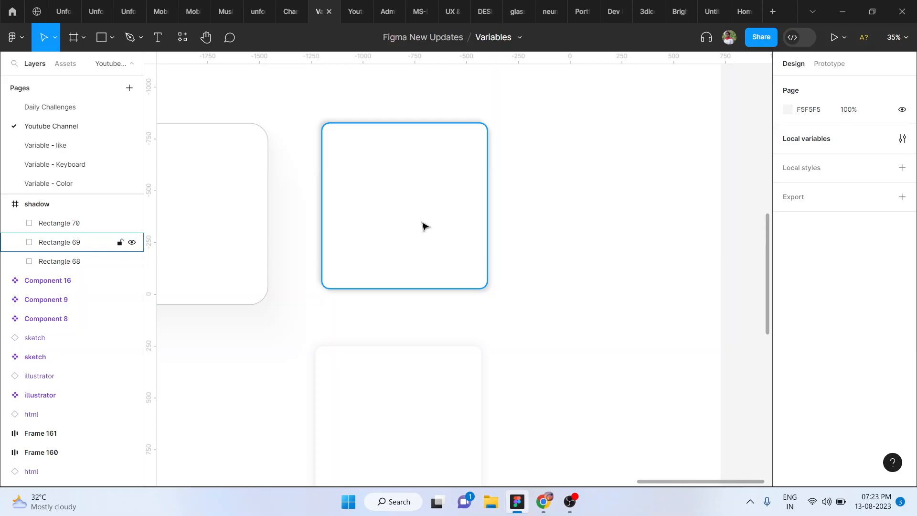
left_click_drag(414, 416, 606, 195)
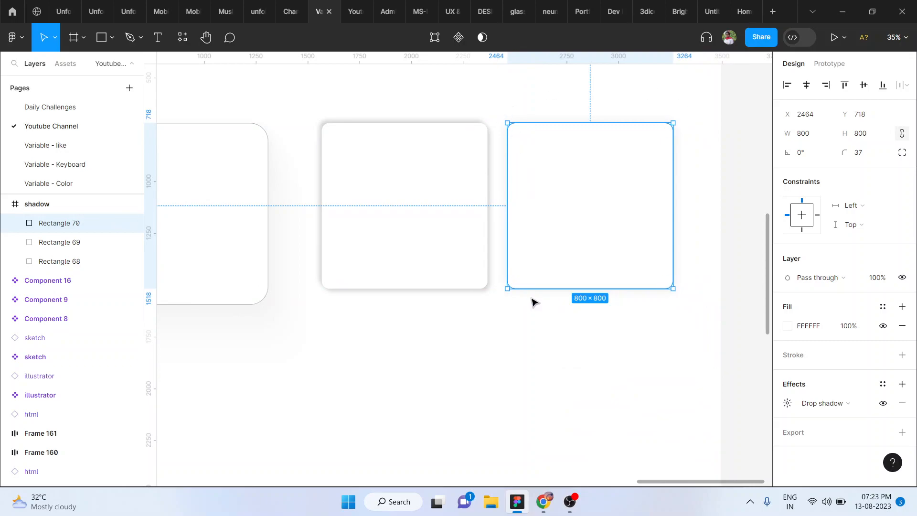
scroll(534, 302, "left", 2)
scroll(534, 302, "down", 1)
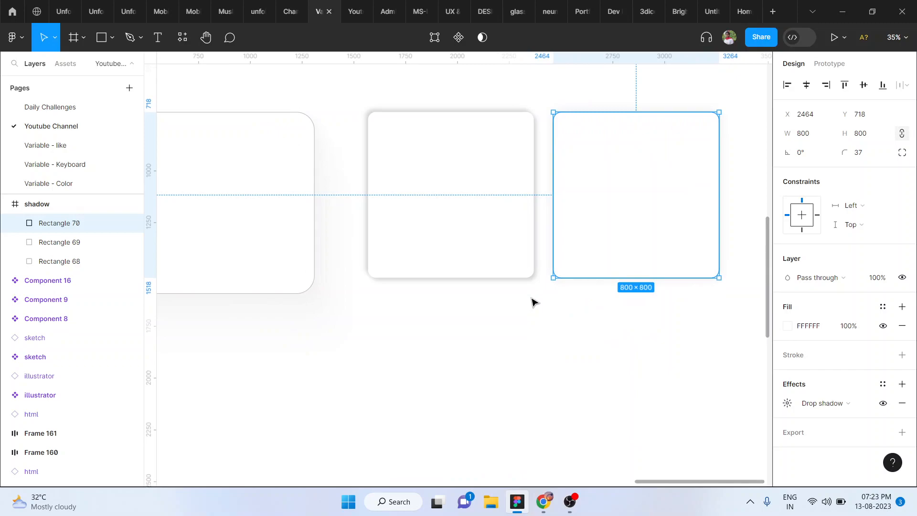
- Lighten the moved square's drop shadow colour to EDEDED
left_click(788, 405)
left_click(644, 462)
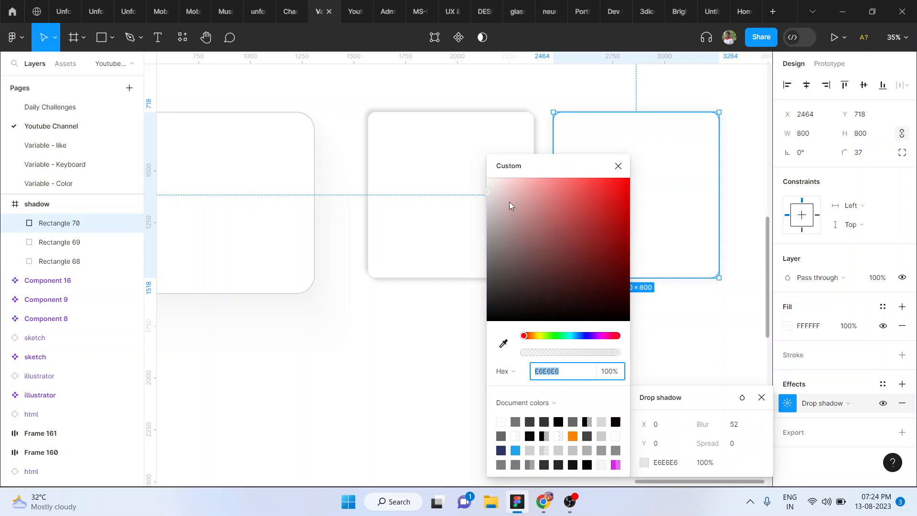
left_click_drag(488, 193, 486, 191)
left_click(617, 166)
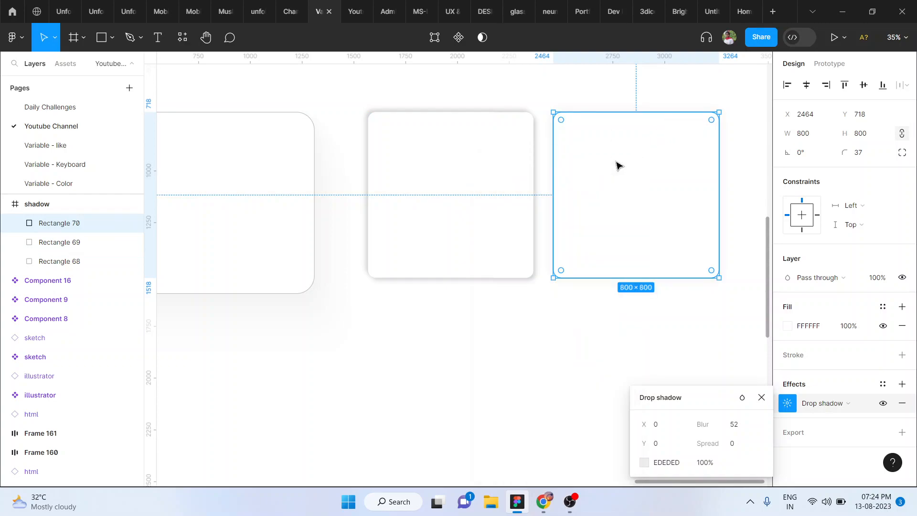
- Add a 1 px inside stroke in grey BEBEBE to the square and deselect it to check the outline
left_click(797, 356)
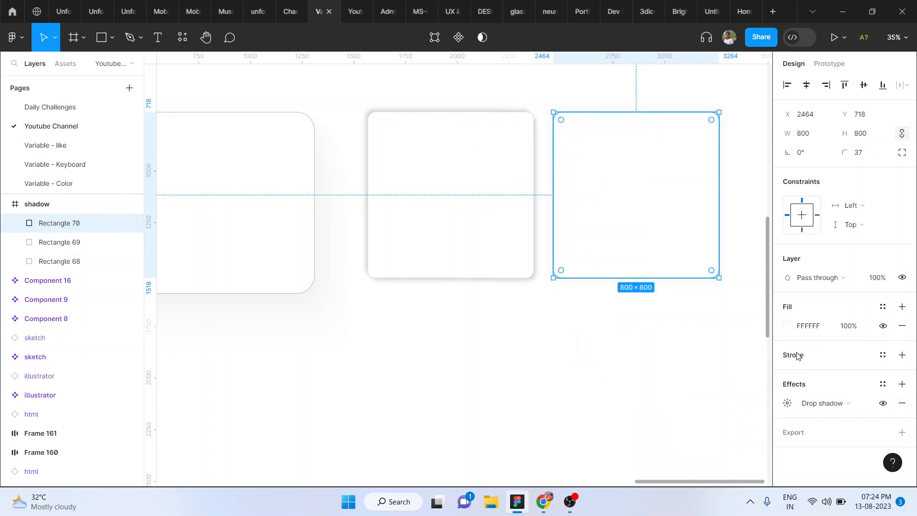
left_click(797, 358)
left_click(812, 374)
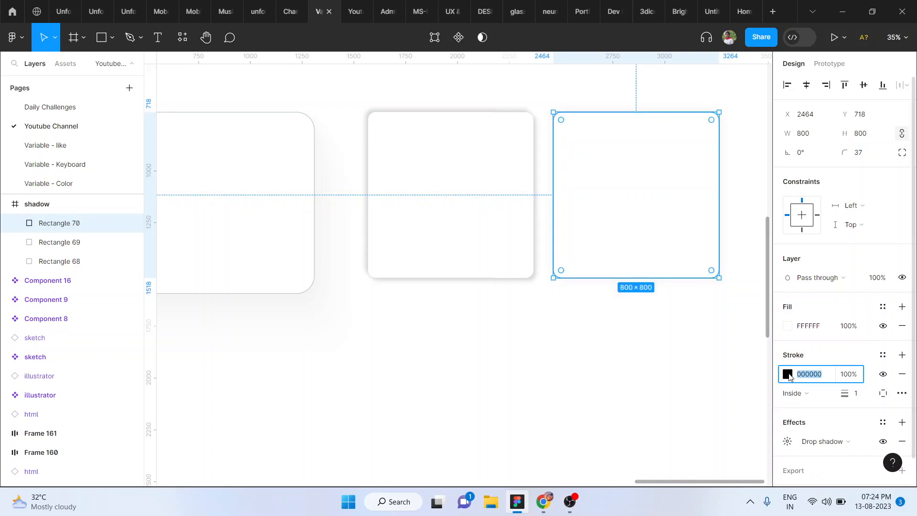
left_click(788, 375)
scroll(528, 201, "right", 3)
scroll(528, 201, "up", 5)
left_click_drag(635, 200, 627, 223)
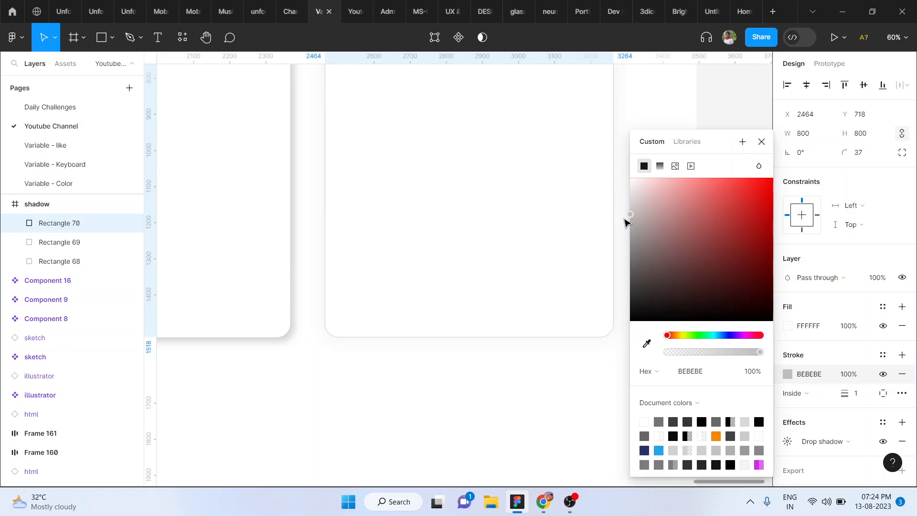
scroll(506, 229, "up", 3)
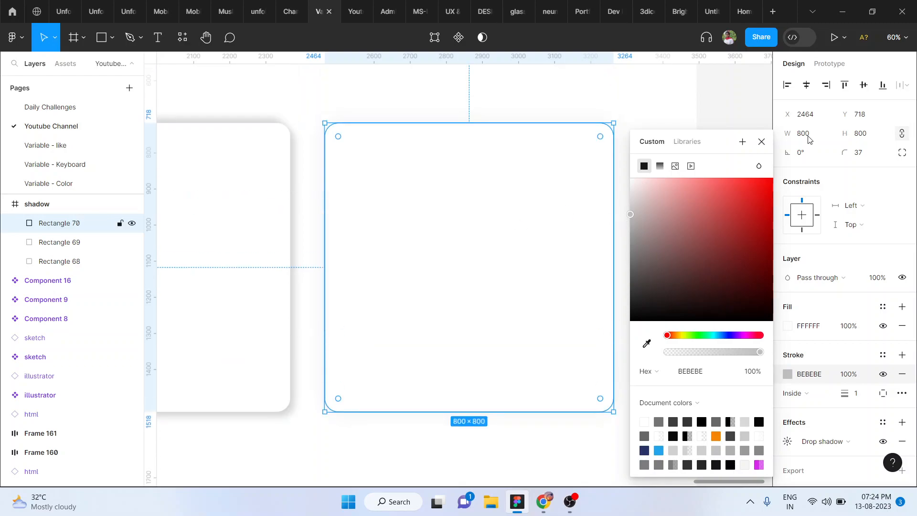
left_click(761, 142)
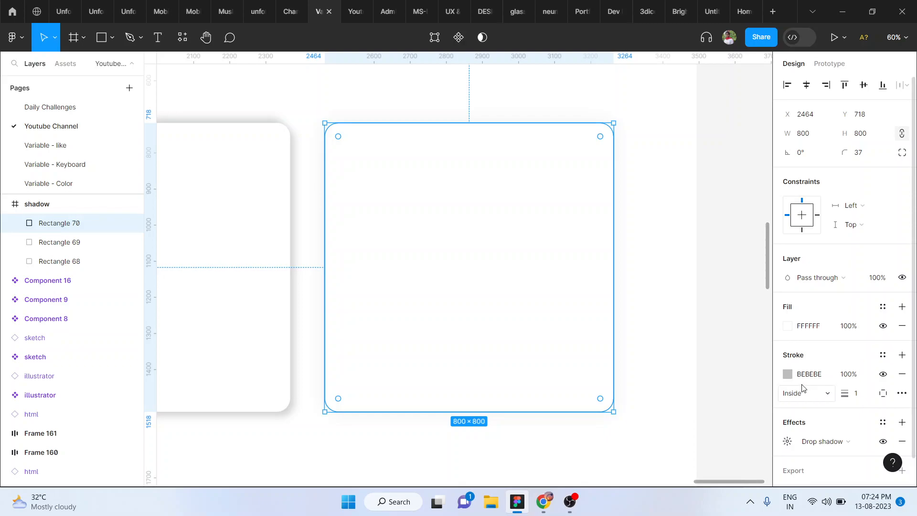
left_click(726, 302)
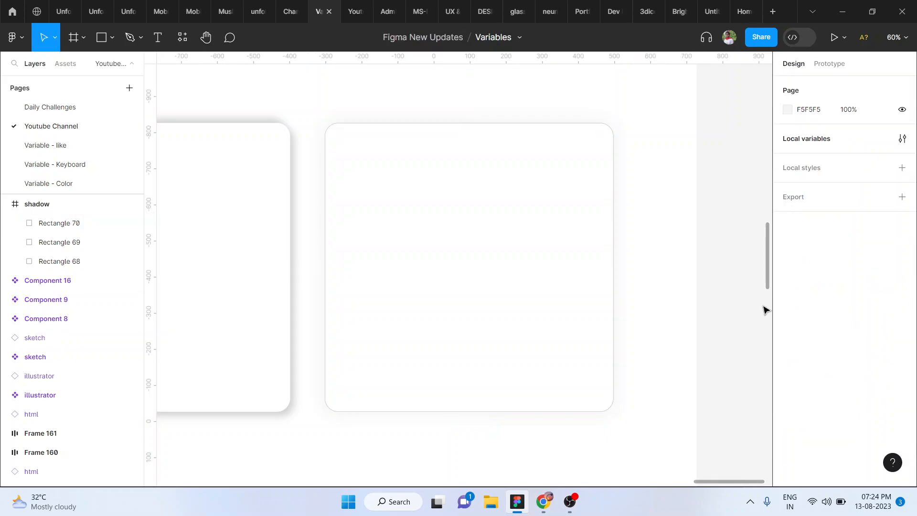
left_click(591, 223)
left_click(687, 190)
scroll(687, 190, "down", 5)
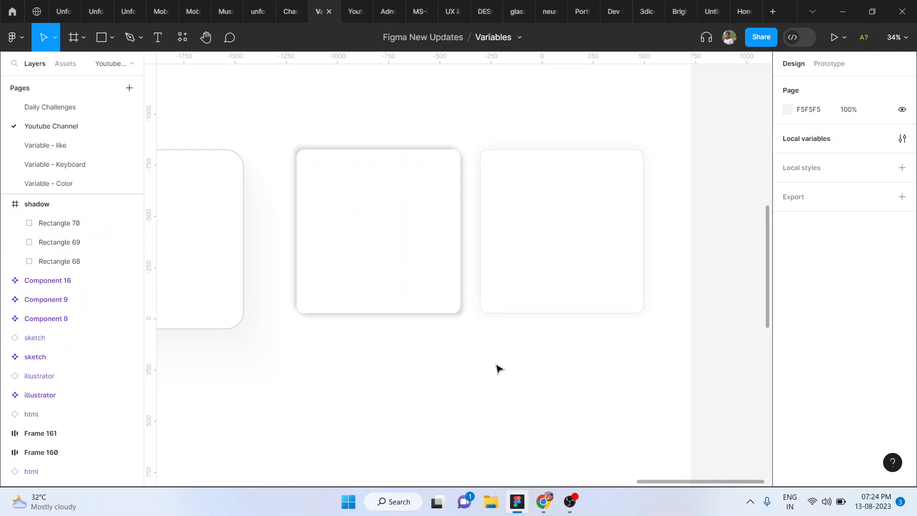
scroll(497, 369, "up", 1)
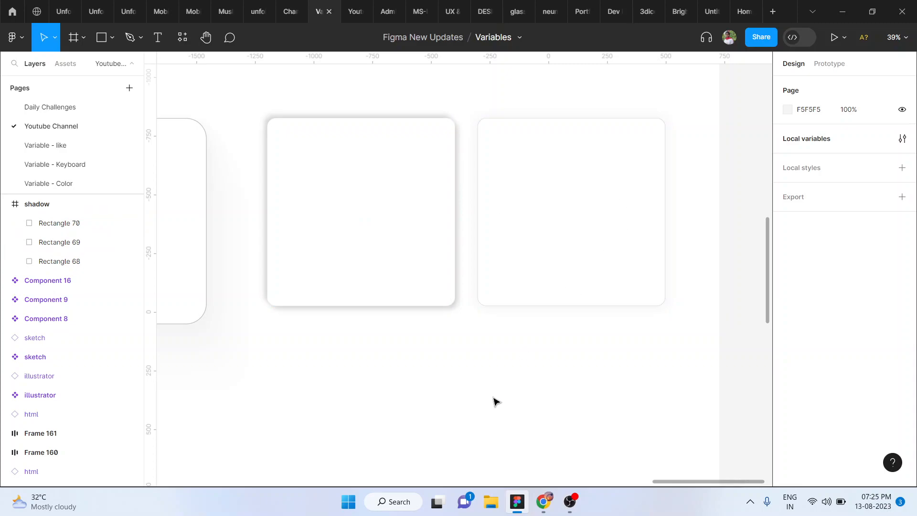
scroll(495, 401, "down", 2)
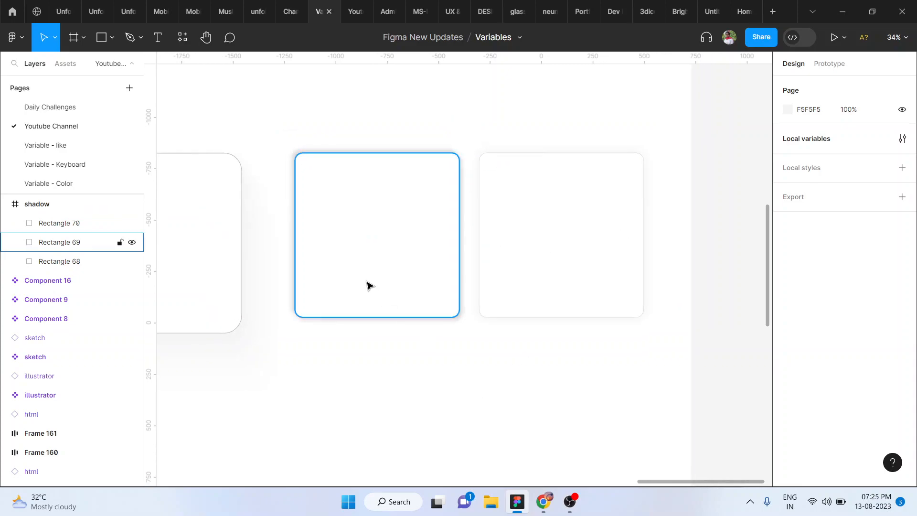
scroll(449, 249, "down", 2)
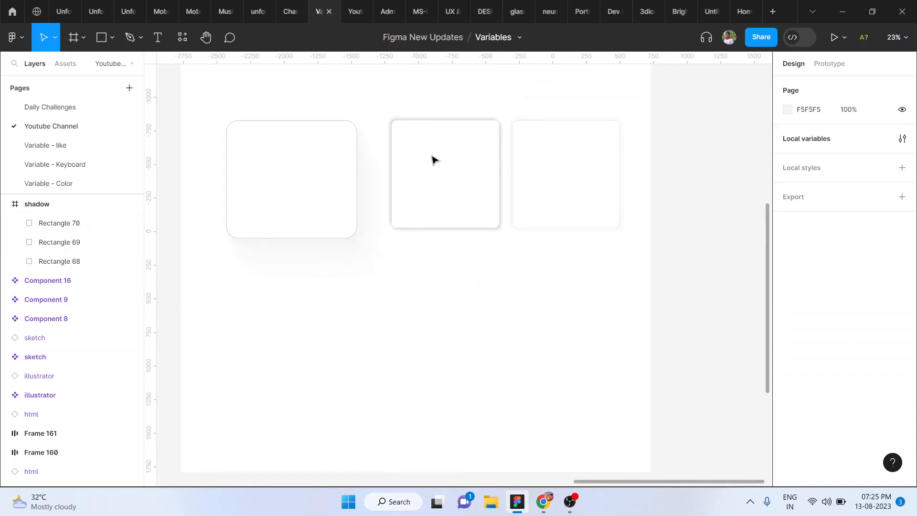
- Duplicate the stroked square with the even shadow and place the copy below the first card at X 589, Y 2056
left_click(607, 164)
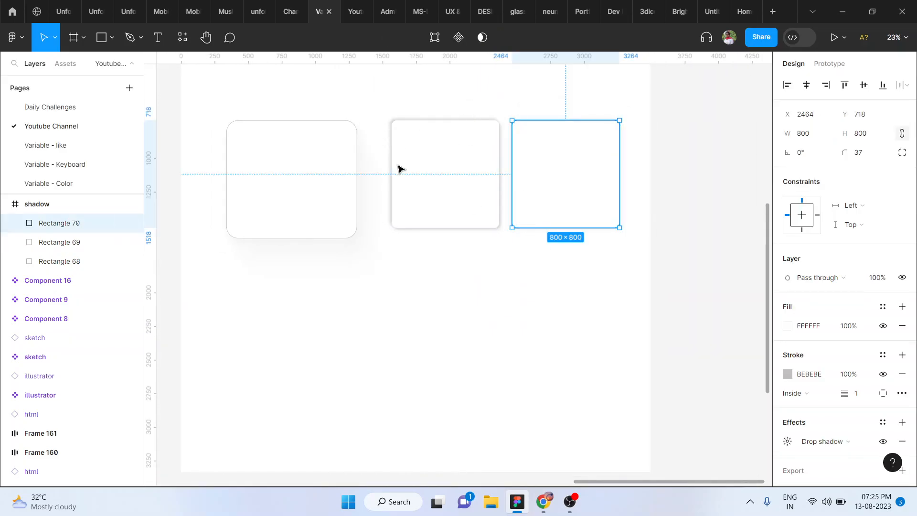
left_click_drag(575, 172, 320, 350)
scroll(319, 351, "up", 4)
scroll(320, 352, "down", 3)
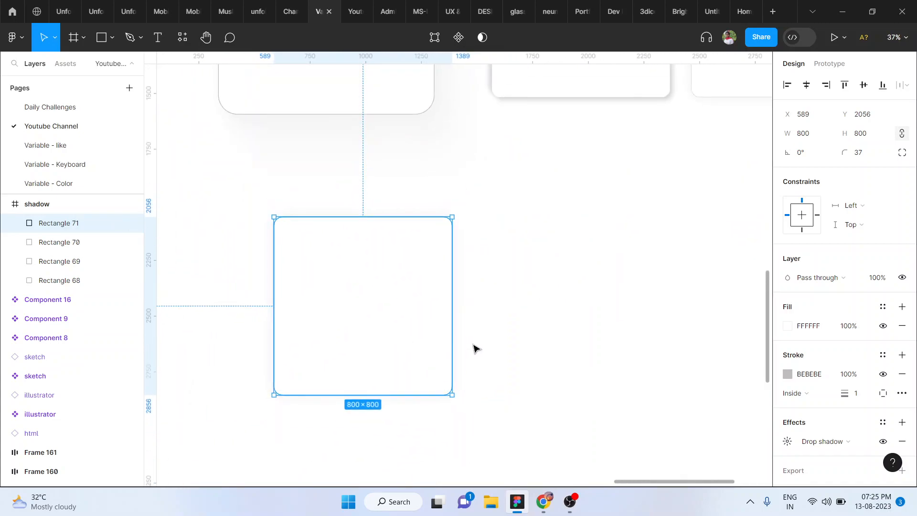
scroll(480, 329, "down", 2)
scroll(480, 329, "left", 3)
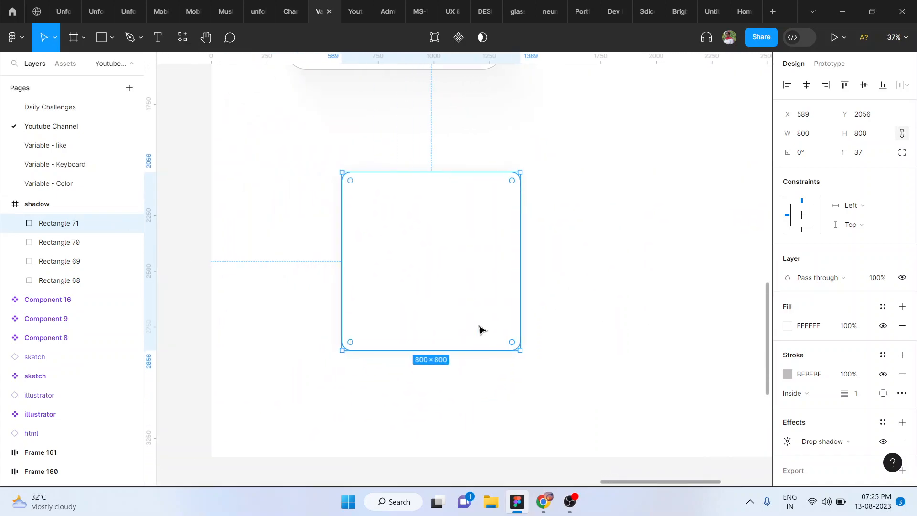
- Change the copied square's effect from drop shadow to inner shadow
left_click(826, 443)
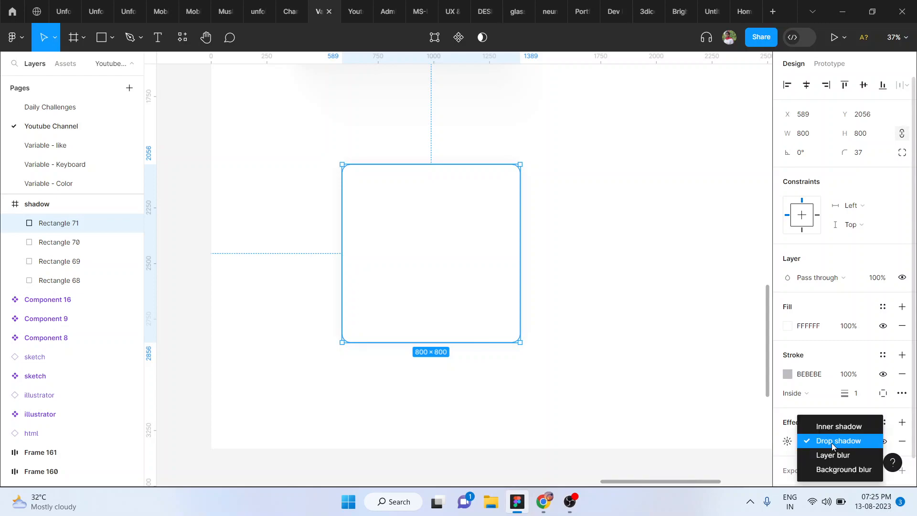
left_click(823, 426)
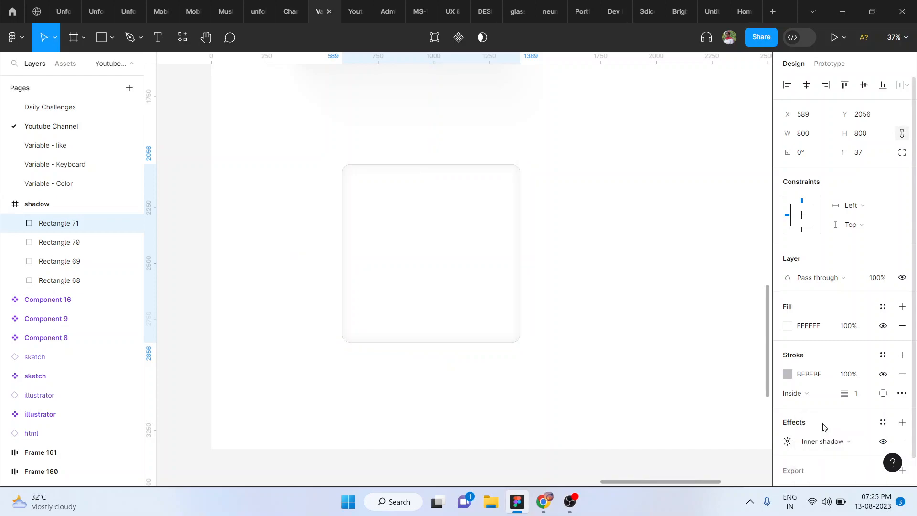
scroll(437, 210, "up", 2)
scroll(436, 210, "up", 1)
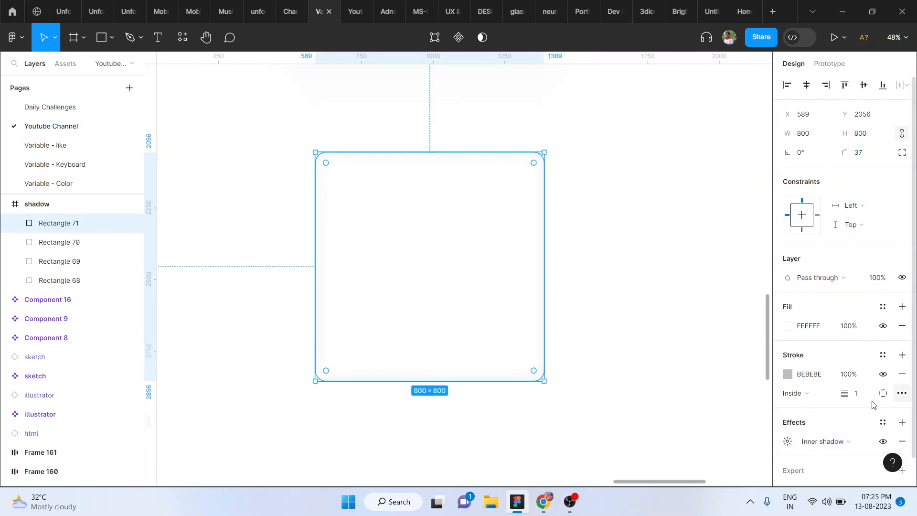
- Open the inner shadow's settings and darken its colour to AEAEAE
left_click(787, 441)
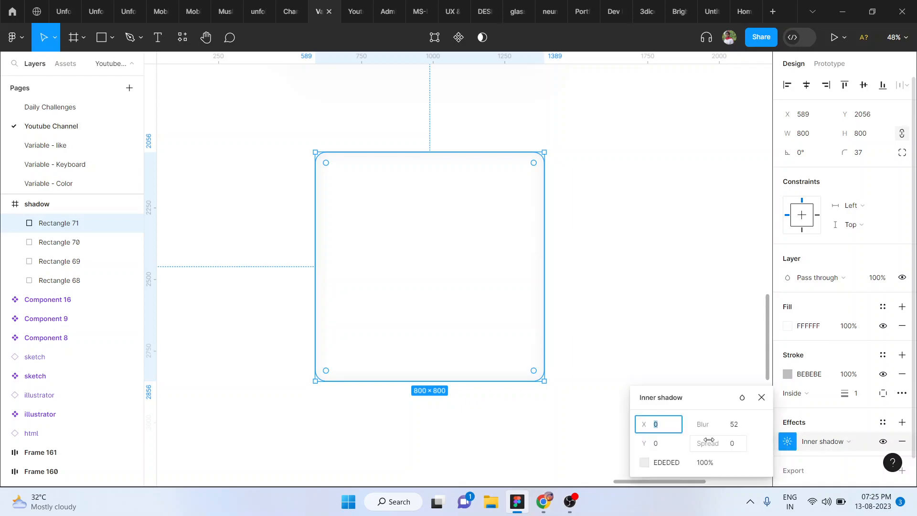
left_click(645, 462)
left_click_drag(487, 191, 329, 256)
scroll(330, 256, "down", 3)
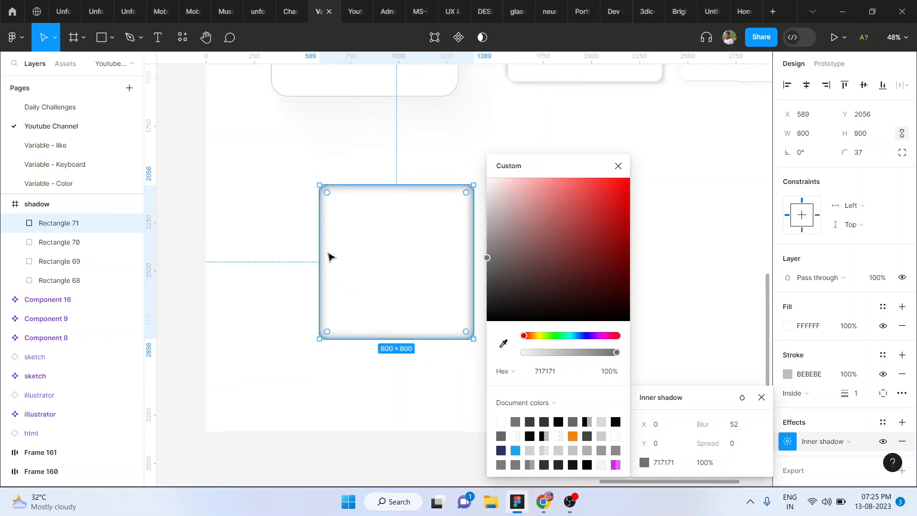
left_click_drag(488, 260, 488, 222)
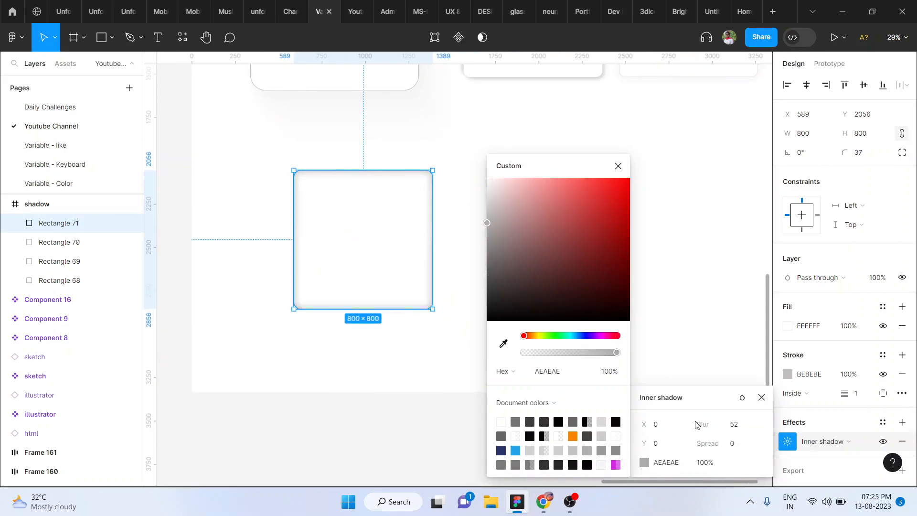
- Increase the inner shadow's blur to 74 and its spread to 33
left_click_drag(700, 425, 829, 428)
left_click_drag(706, 445, 744, 449)
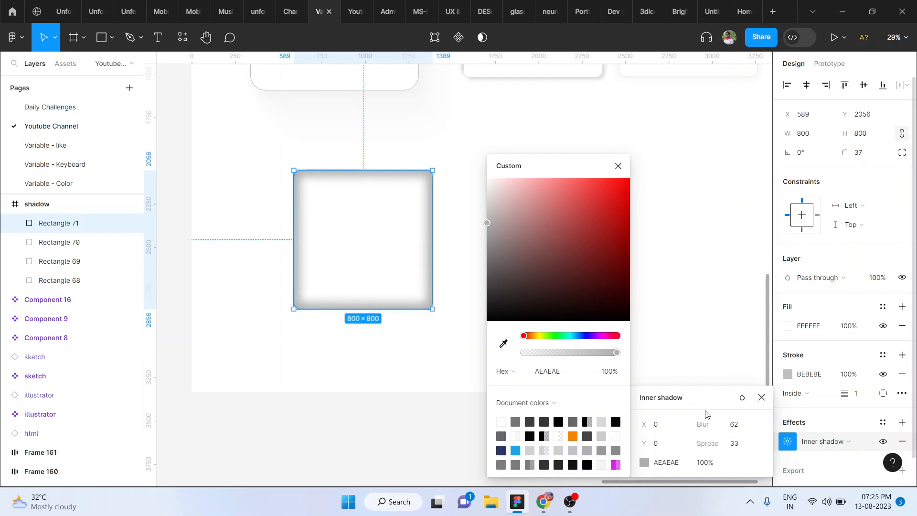
left_click_drag(704, 425, 845, 424)
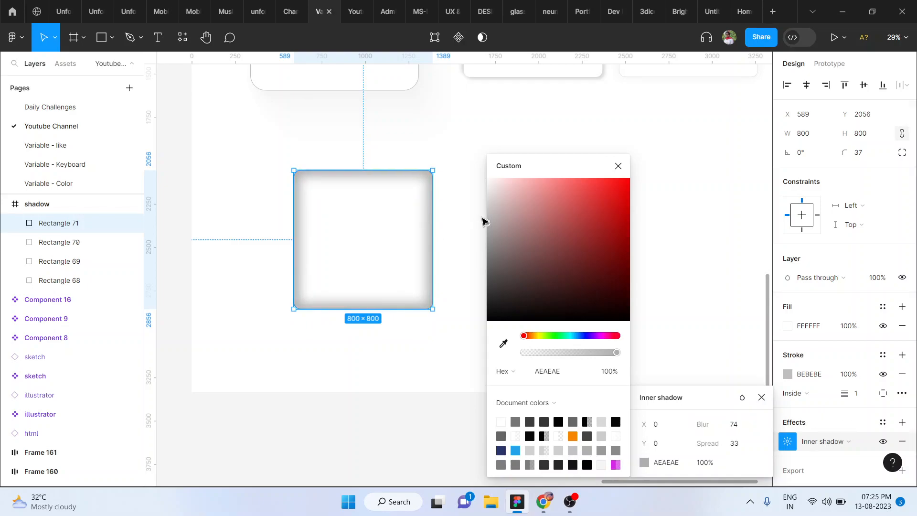
- Lighten the inner shadow colour to E0E0E0 and set its offset to X 8, Y 0
left_click_drag(491, 221, 487, 195)
left_click(665, 446)
key("Return")
left_click(661, 428)
type("8")
key("Return")
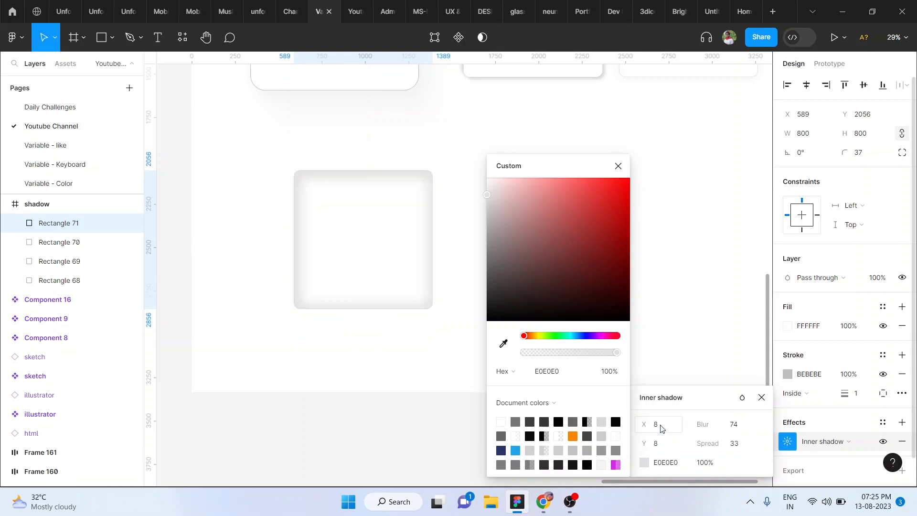
left_click(664, 446)
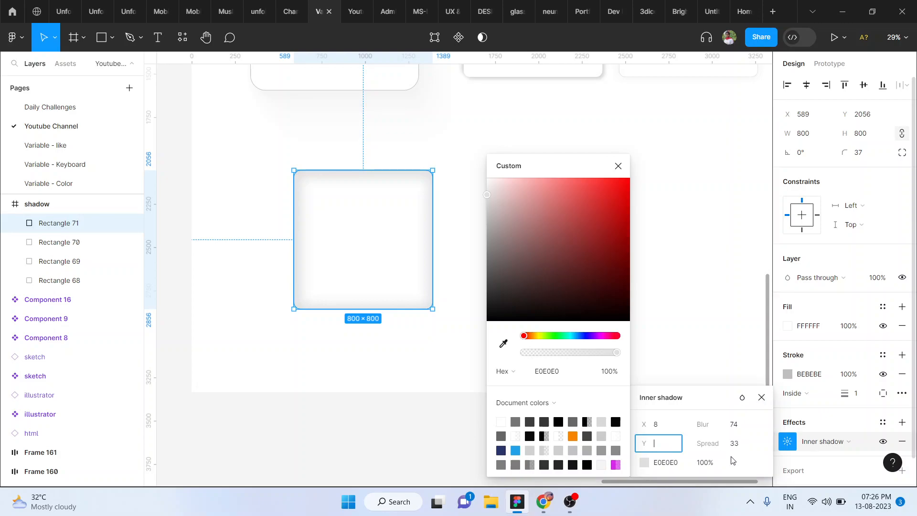
key("Return")
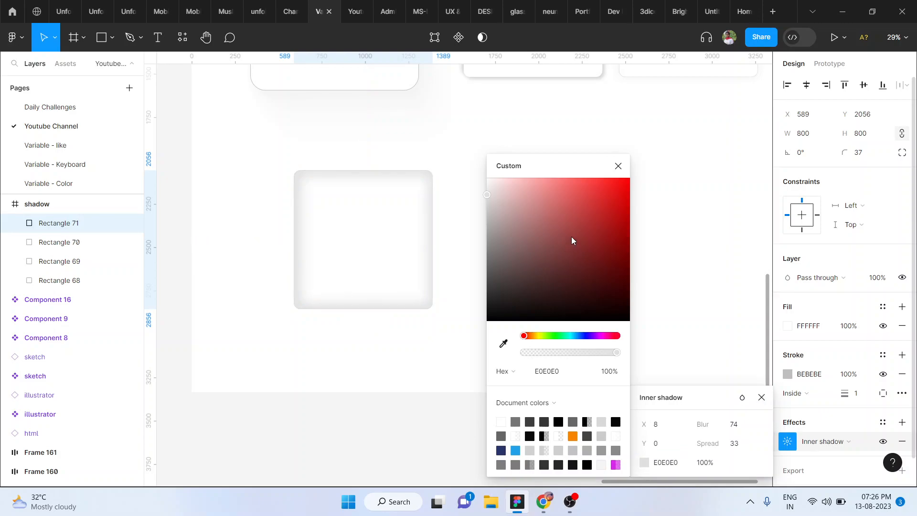
- Set the inner shadow's spread to 6 and blur to 70, close the colour picker and deselect the square
left_click(717, 424)
type("70")
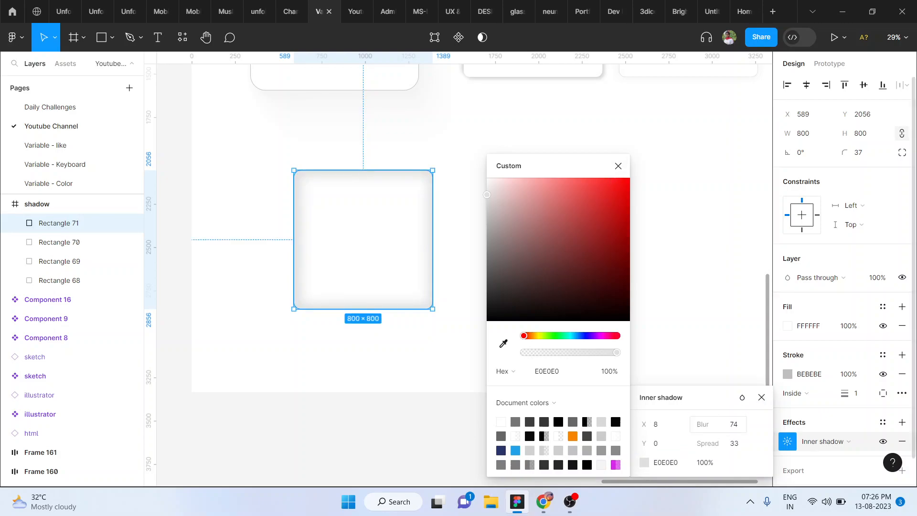
key("Return")
left_click_drag(657, 423, 297, 432)
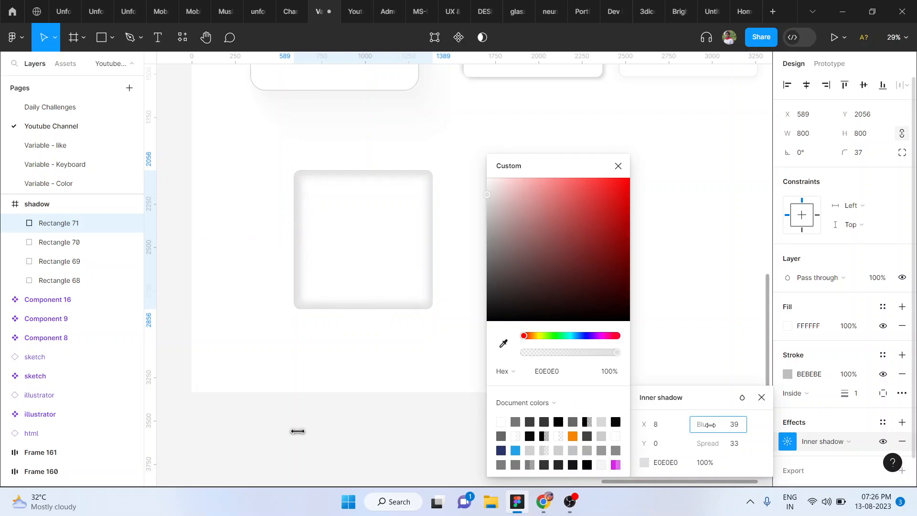
left_click_drag(719, 444, 688, 446)
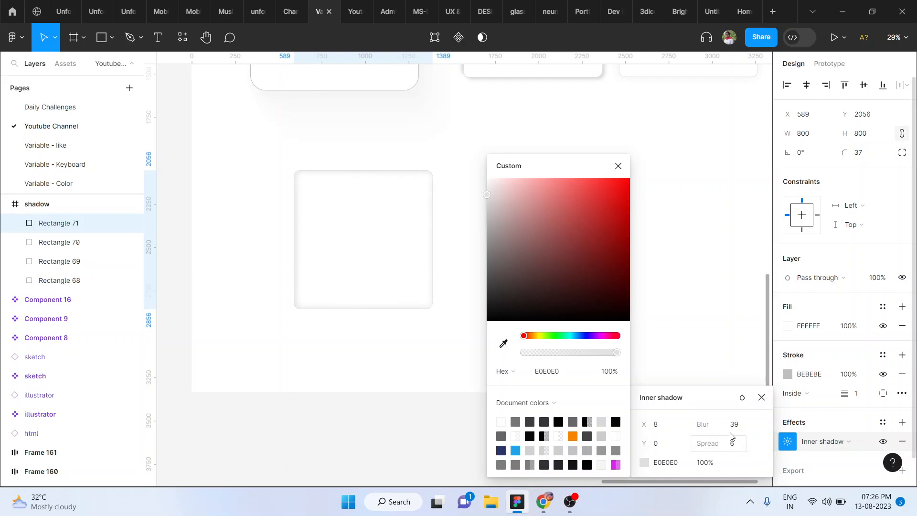
left_click_drag(731, 425, 159, 413)
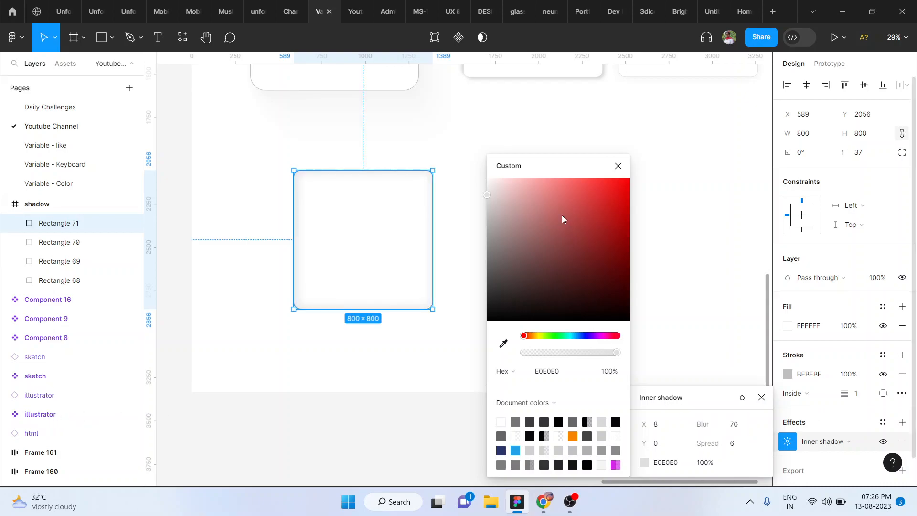
left_click(618, 167)
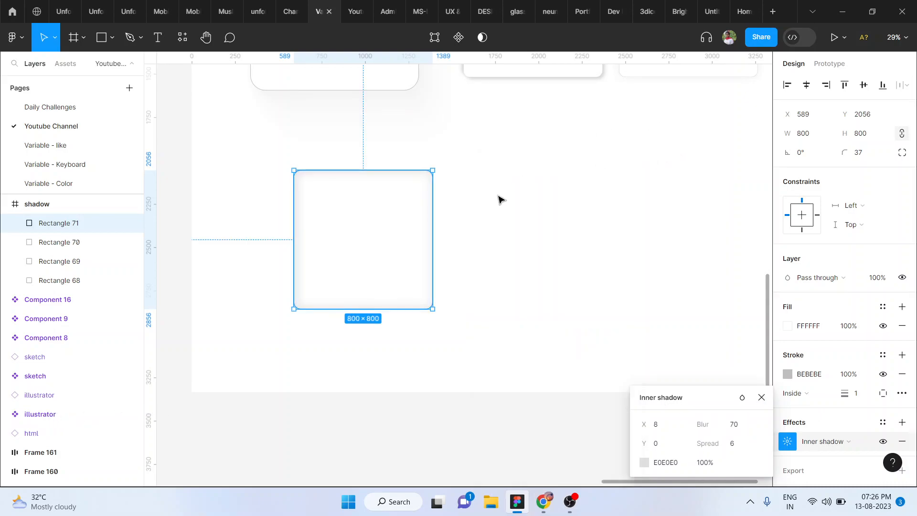
left_click(499, 199)
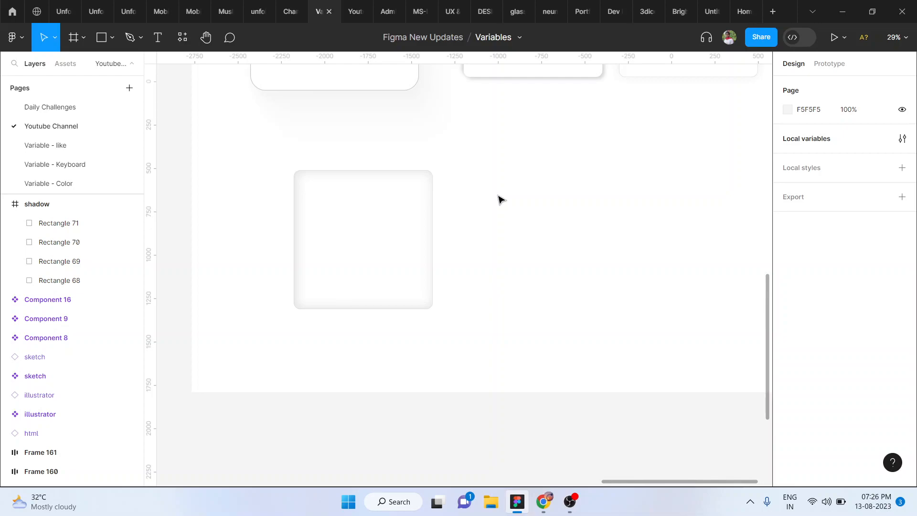
- Move the inner-shadow square directly beneath the first card, aligned with its left edge at X 338, Y 1818
left_click(369, 198)
left_click_drag(333, 211, 313, 175)
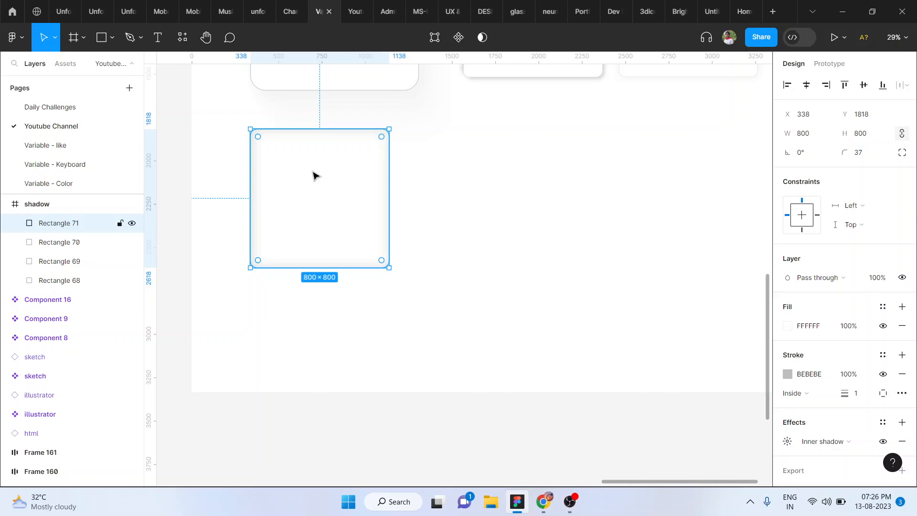
- Examine the four cards in the shadow frame and compare their drop and inner shadow styles
scroll(395, 254, "right", 4)
scroll(395, 254, "up", 3)
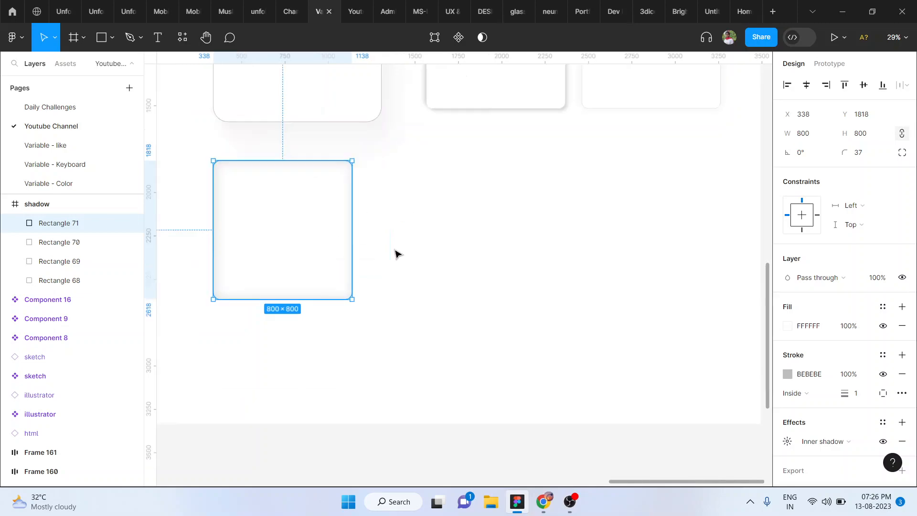
scroll(533, 240, "left", 2)
scroll(533, 240, "down", 1)
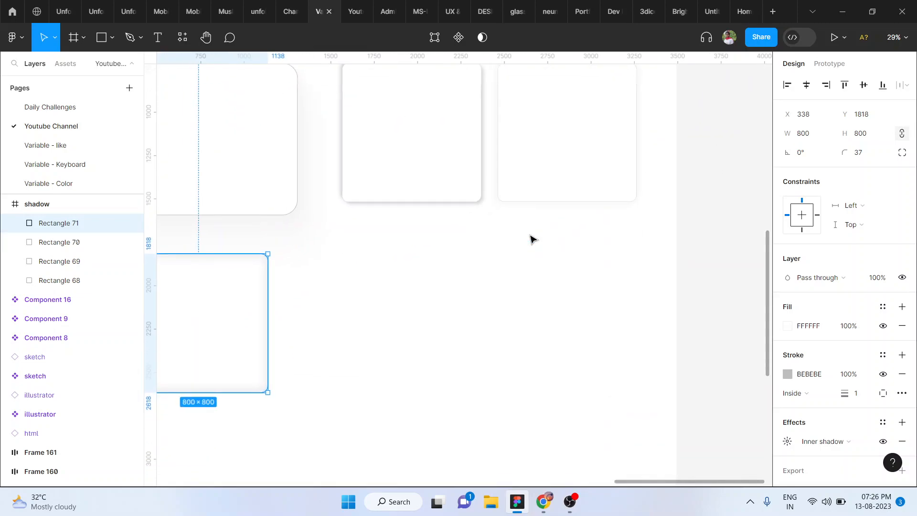
scroll(533, 239, "down", 1)
scroll(533, 239, "left", 5)
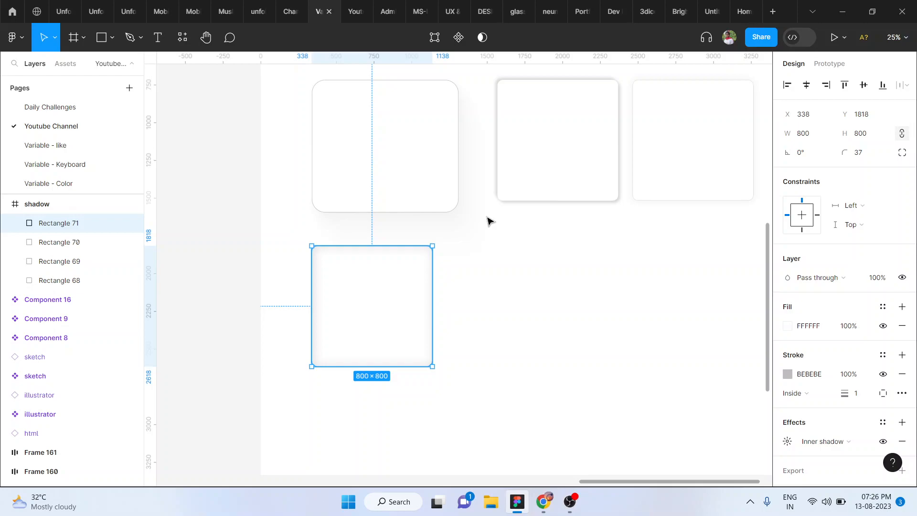
scroll(488, 221, "right", 2)
scroll(488, 220, "down", 1)
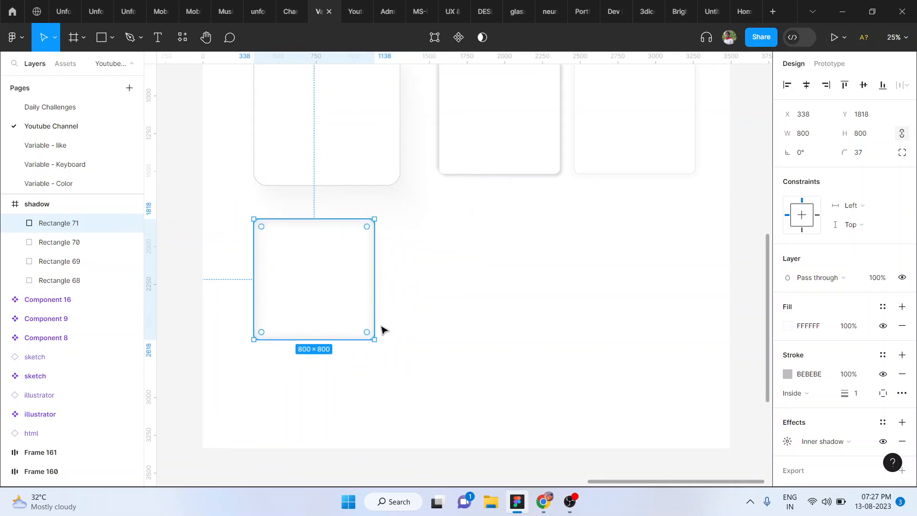
scroll(358, 332, "right", 1)
scroll(358, 332, "up", 1)
scroll(358, 331, "down", 1)
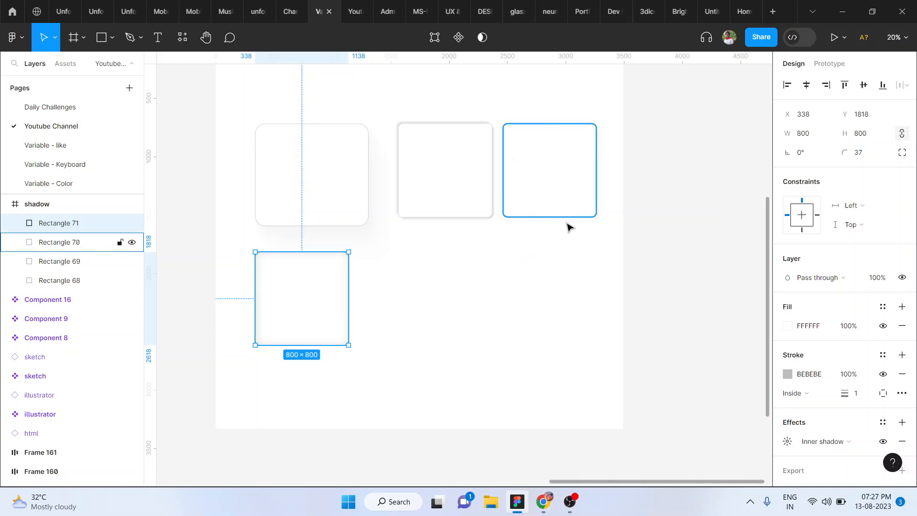
scroll(547, 303, "left", 1)
scroll(547, 303, "up", 2)
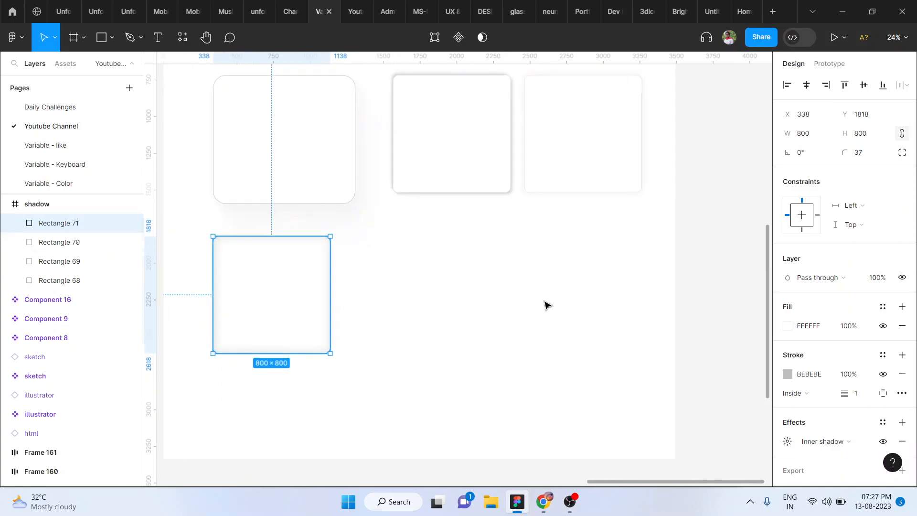
left_click(535, 308)
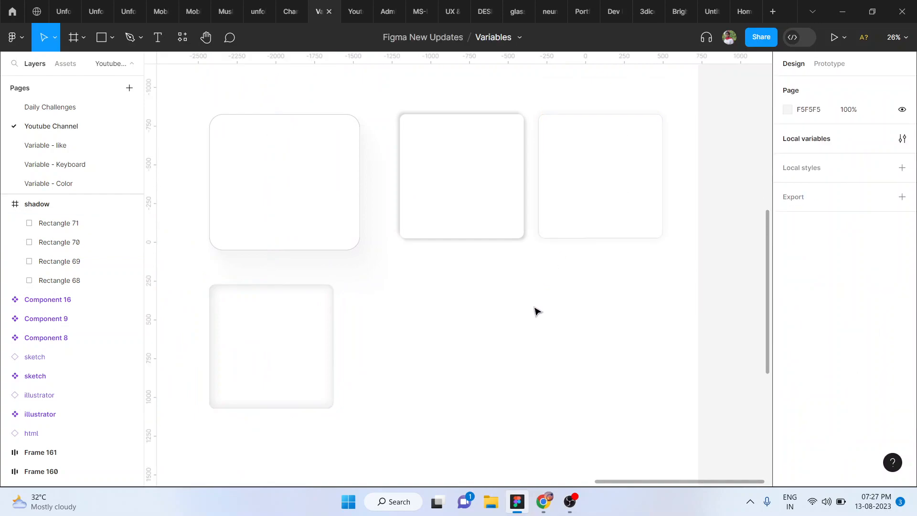
scroll(535, 309, "down", 2)
scroll(535, 308, "up", 1)
scroll(535, 309, "left", 1)
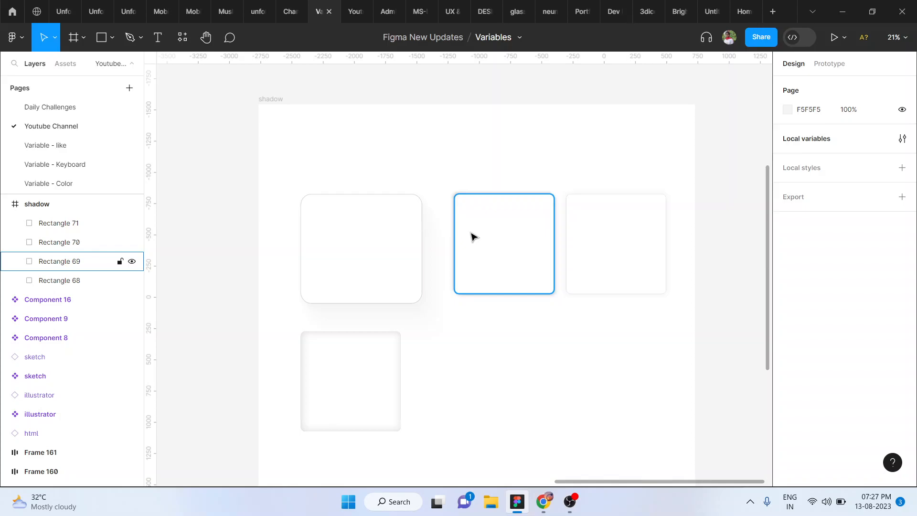
- Examine the third card's drop shadow and stroke settings and check the available effect styles
left_click(611, 258)
scroll(613, 258, "down", 1)
scroll(613, 258, "right", 1)
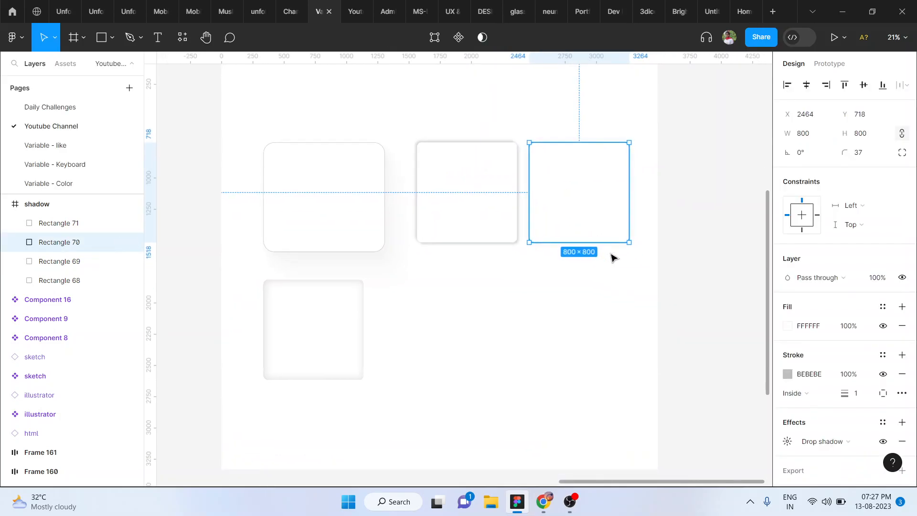
scroll(613, 258, "up", 3, "ctrl")
scroll(884, 444, "down", 1)
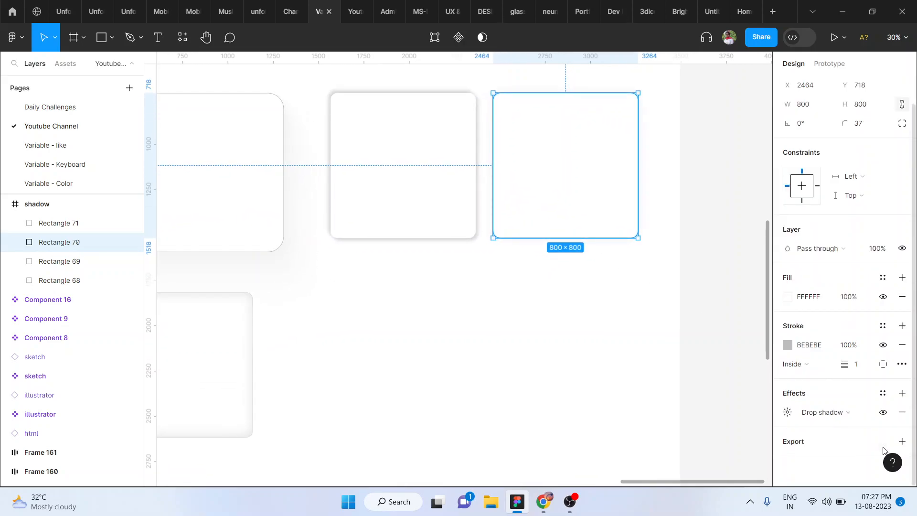
left_click(884, 393)
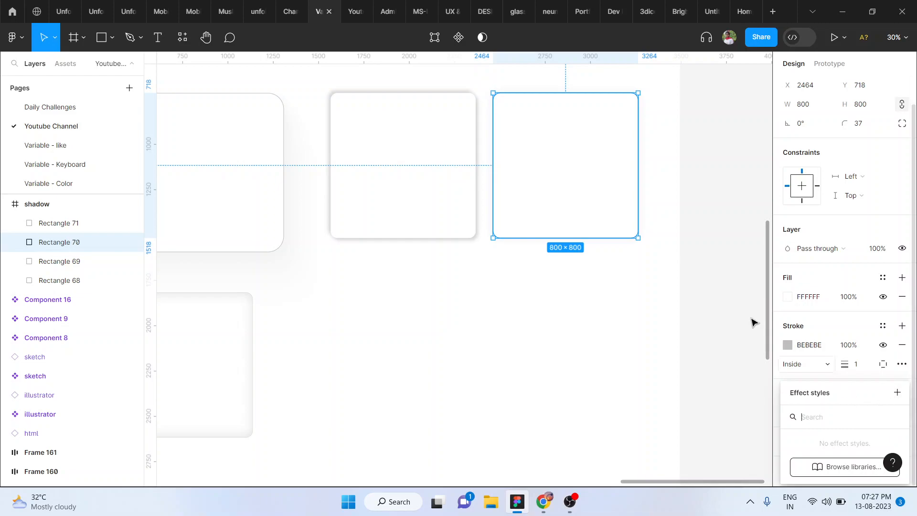
left_click(731, 277)
left_click(622, 149)
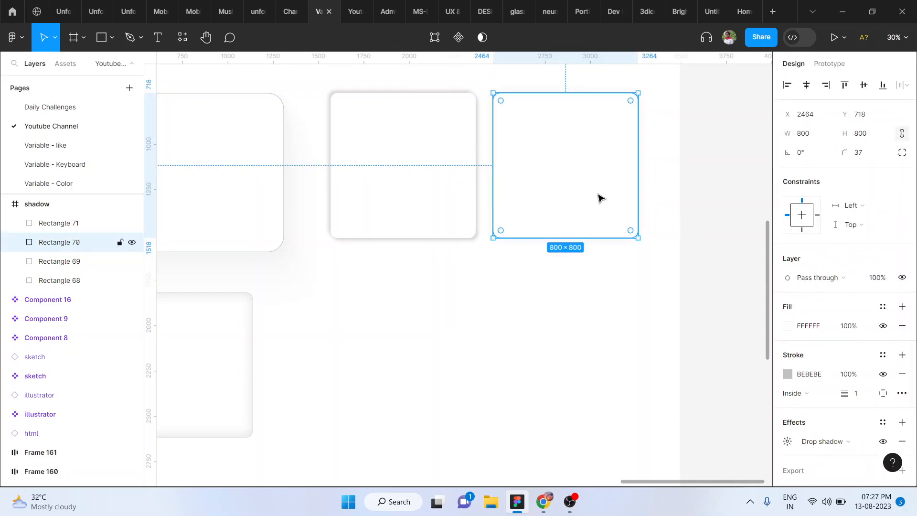
left_click(883, 423)
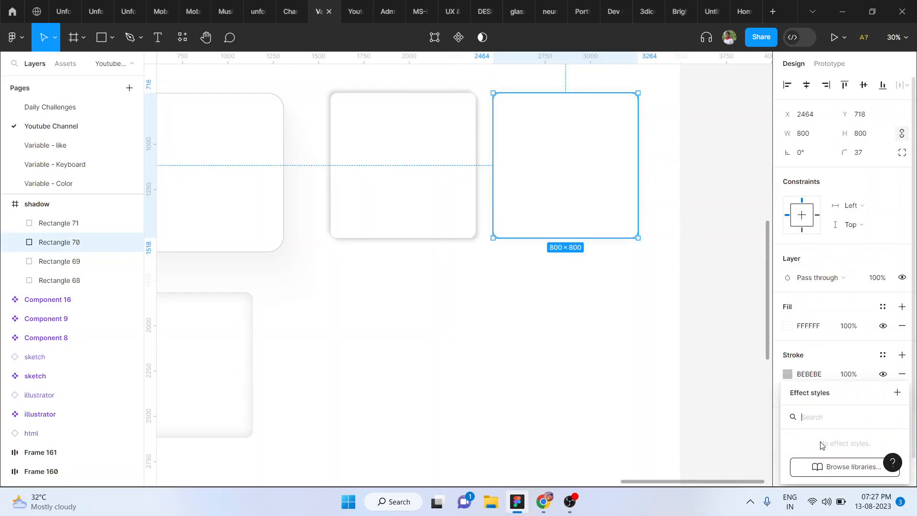
left_click(707, 386)
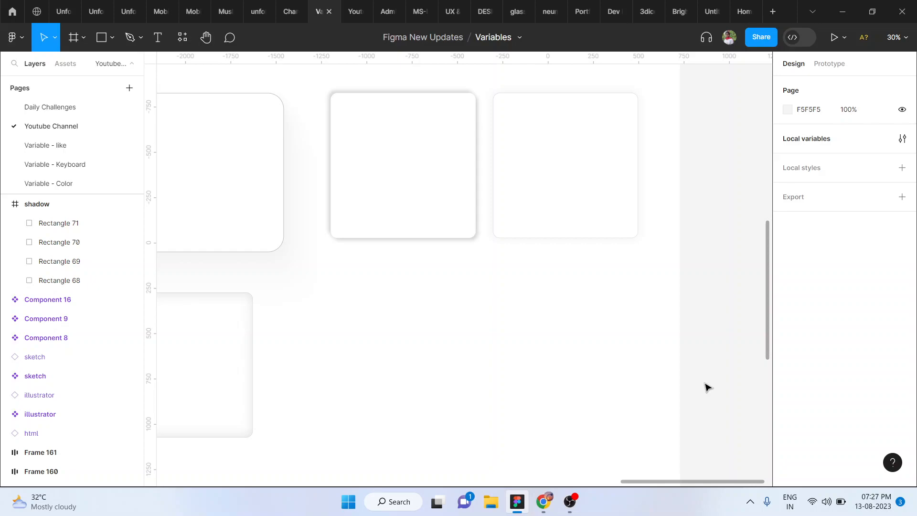
- Run the Beautiful Shadows plugin on the shadow frame's page
scroll(497, 291, "down", 5)
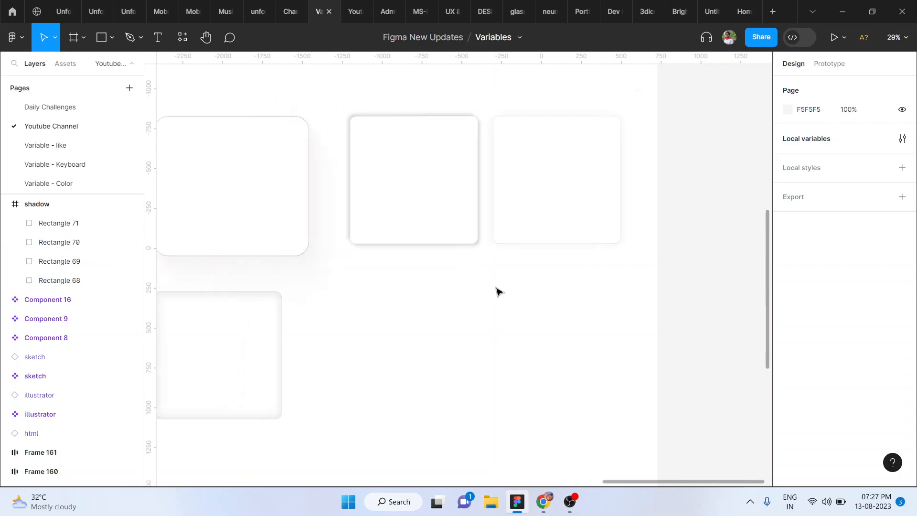
scroll(497, 291, "left", 2)
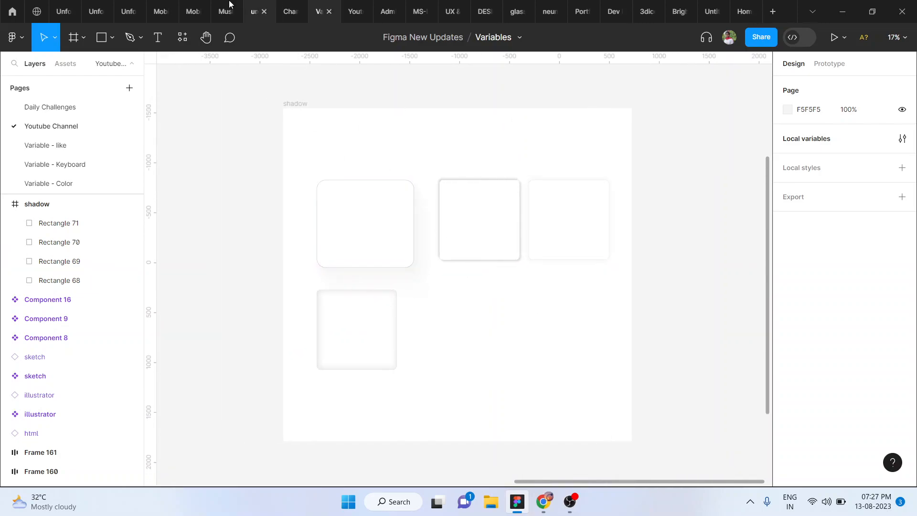
left_click(182, 37)
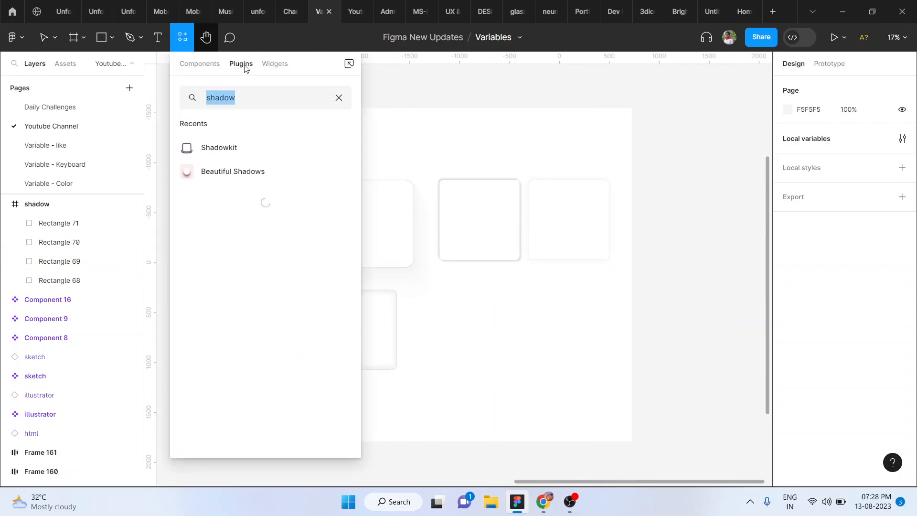
left_click(240, 173)
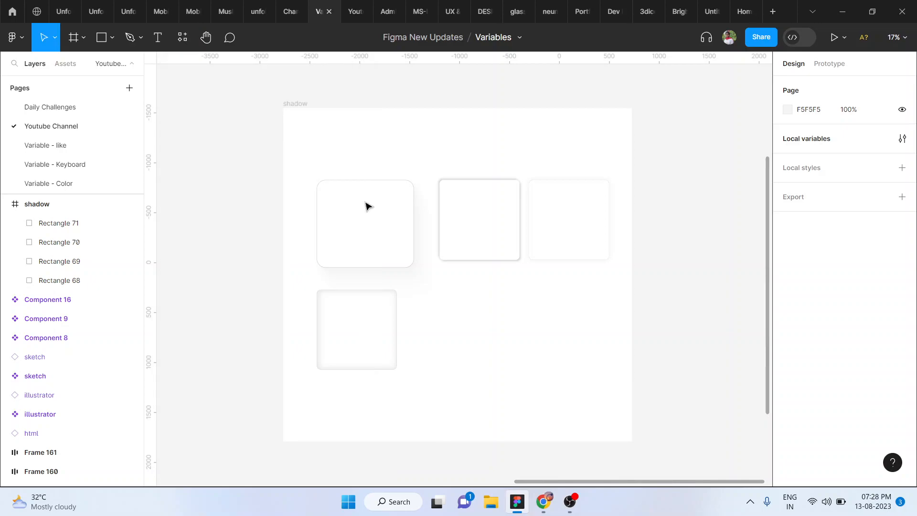
scroll(306, 316, "right", 6)
- Draw a square about 855 × 855 beside the inner-shadow card and fill it with FFFFFF
left_click(254, 325)
left_click(101, 36)
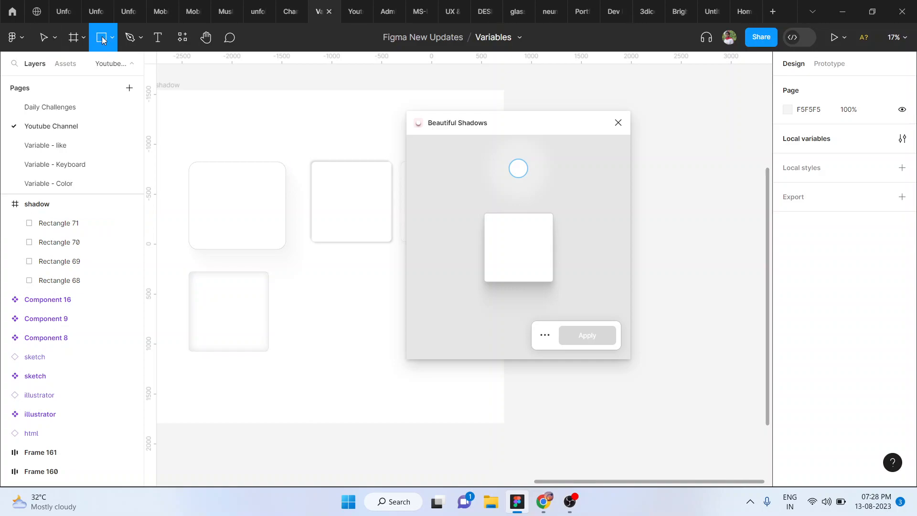
left_click_drag(282, 283, 367, 369)
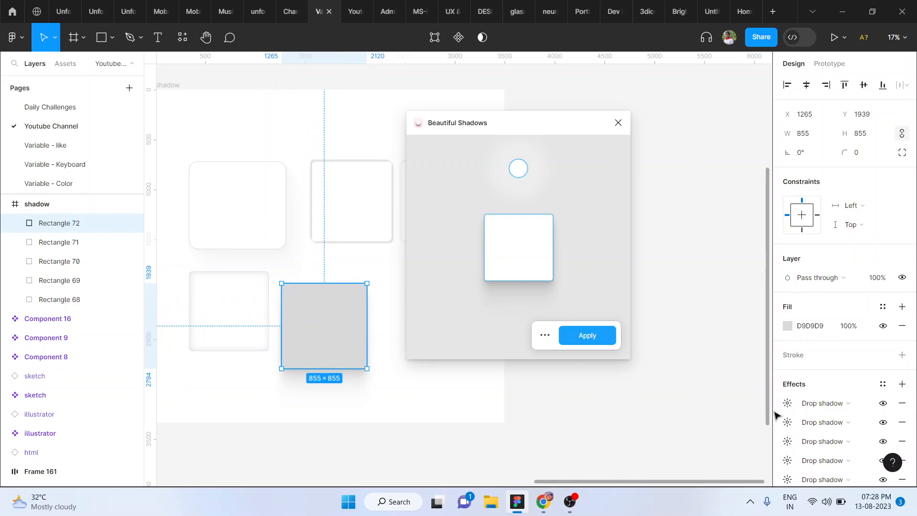
left_click(822, 331)
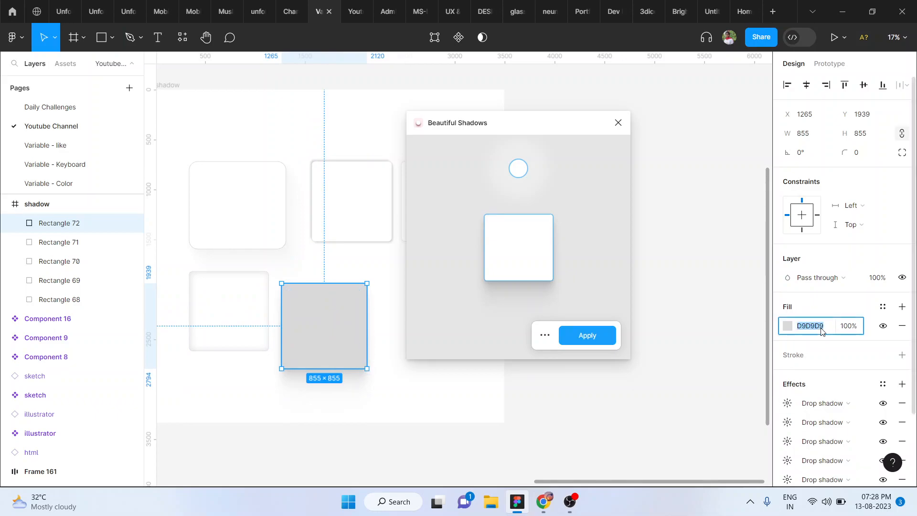
type("ff")
key("Return")
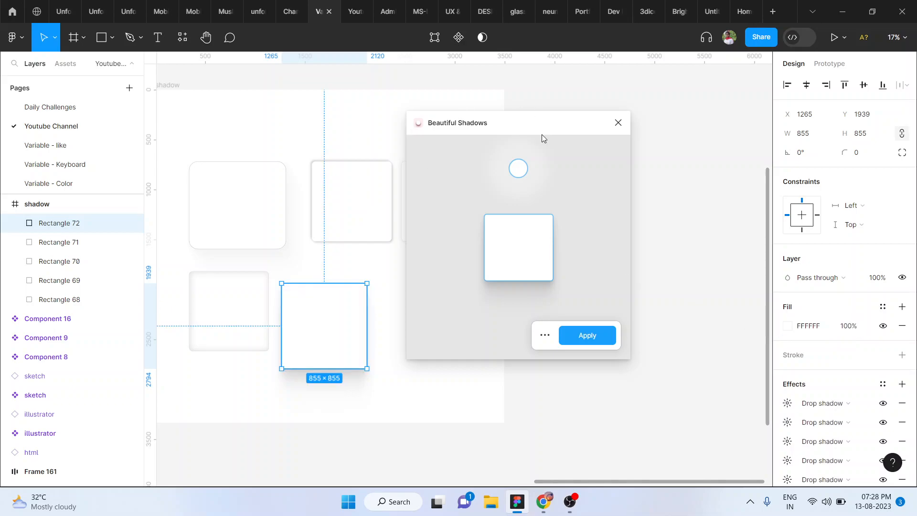
- Place the plugin's light source up and left of the preview square, set the shadow colour to BABABA and apply the shadow
left_click_drag(521, 172, 466, 206)
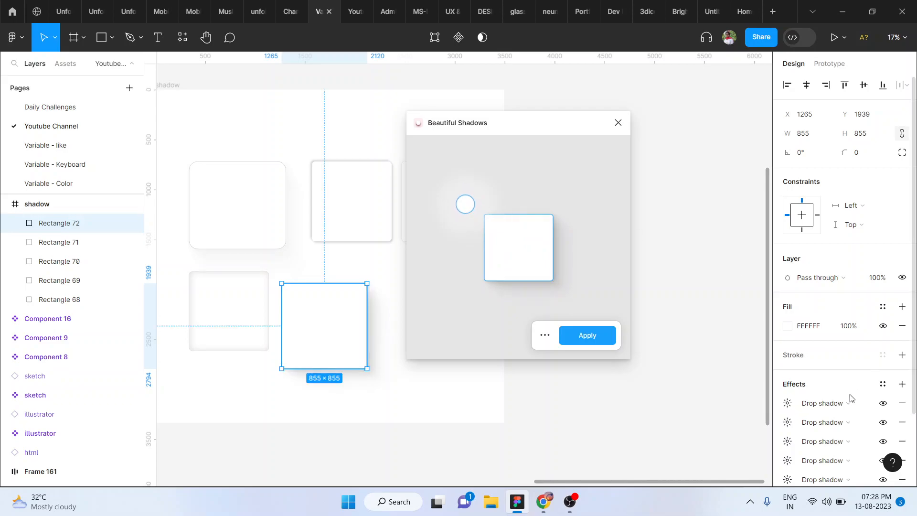
scroll(839, 411, "down", 2)
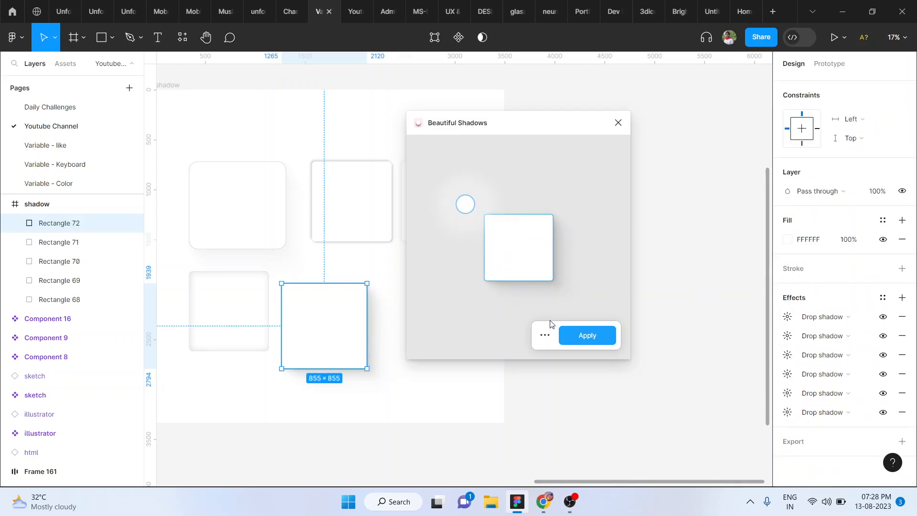
left_click(546, 335)
left_click(509, 299)
left_click_drag(509, 330, 490, 331)
left_click(601, 223)
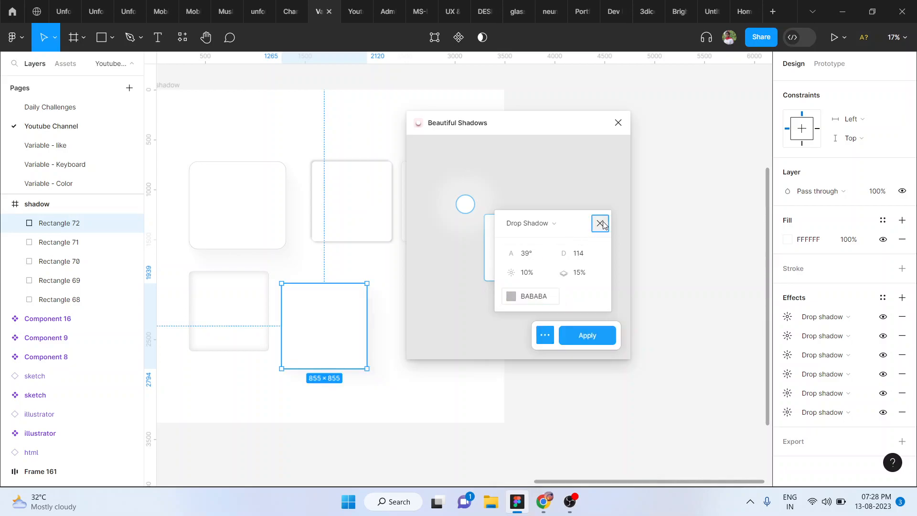
left_click(592, 335)
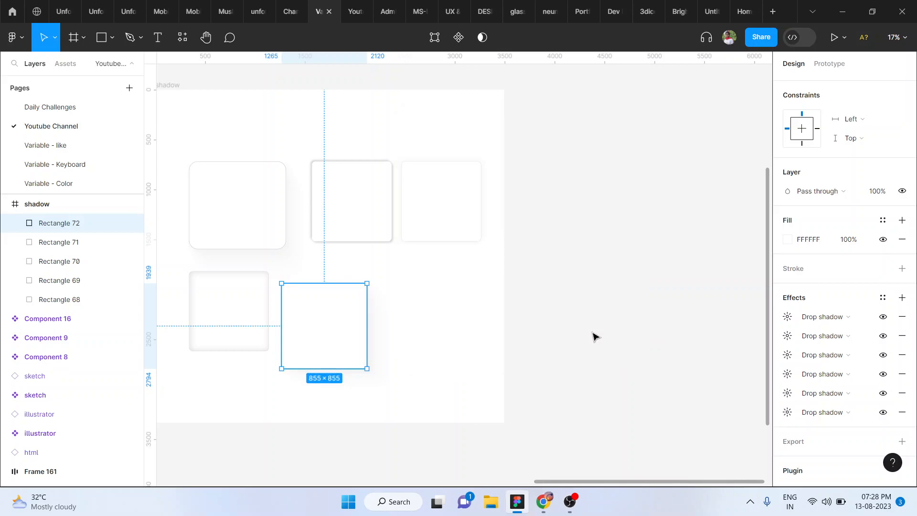
- Add an inside stroke in grey B2B2B2 to the new square and round its corners to 27
left_click(431, 328)
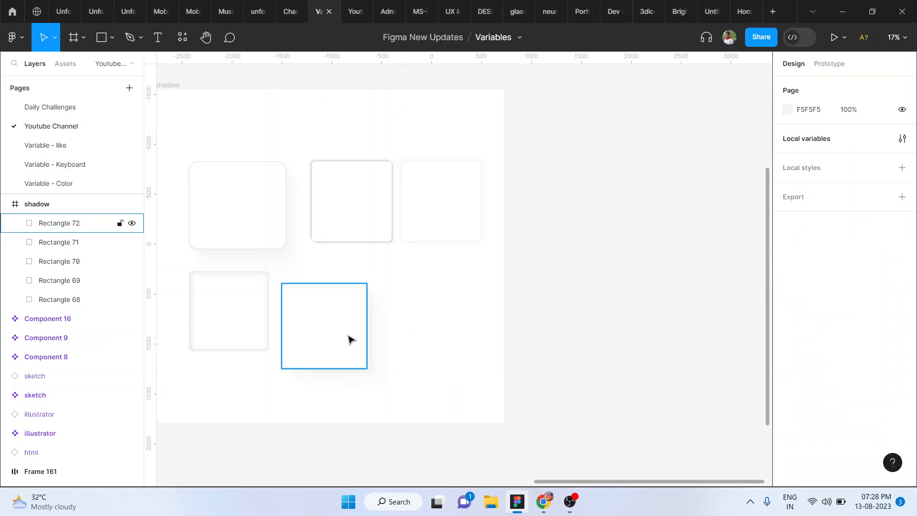
left_click(351, 338)
left_click(796, 358)
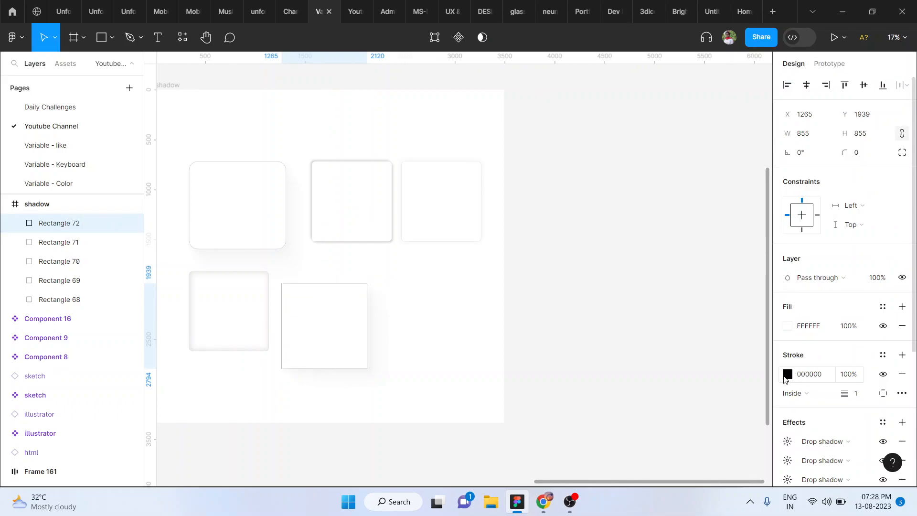
left_click(788, 374)
mouse_move(653, 237)
left_mouse_down()
mouse_move(644, 219)
mouse_move(615, 211)
mouse_move(598, 228)
left_mouse_up()
left_click_drag(847, 152, 244, 183)
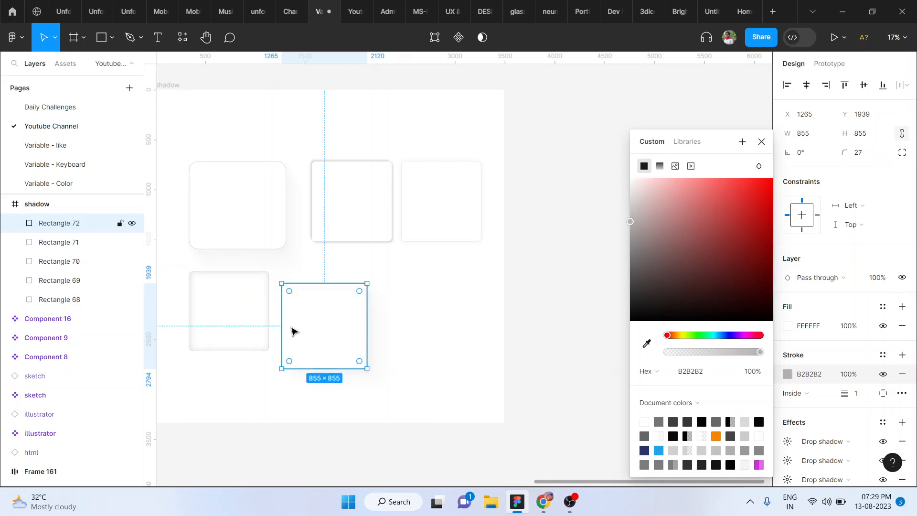
- Increase the new card's corner radius to 53, darken its stroke to 8E8D8D and deselect it
scroll(293, 330, "up", 5)
scroll(293, 331, "down", 2)
scroll(294, 331, "up", 1)
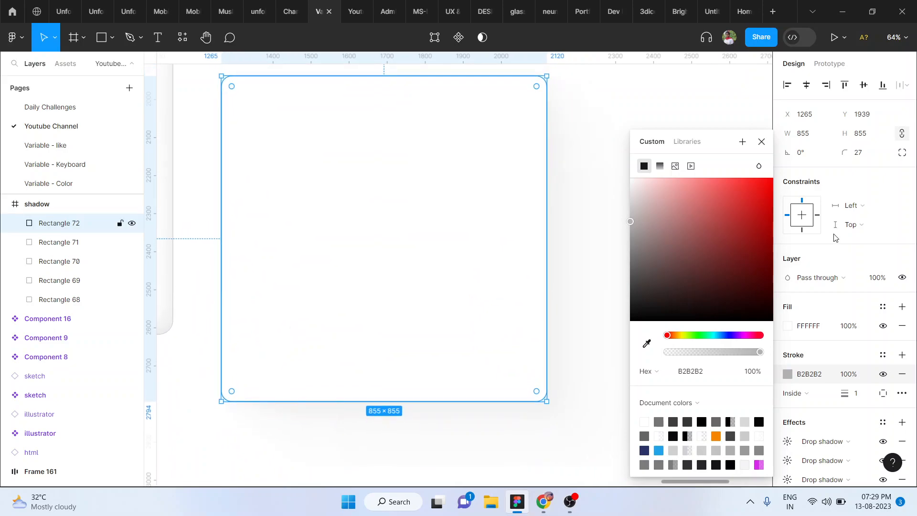
mouse_move(845, 152)
left_mouse_down()
mouse_move(856, 153)
mouse_move(180, 170)
mouse_move(635, 211)
mouse_move(631, 245)
left_mouse_up()
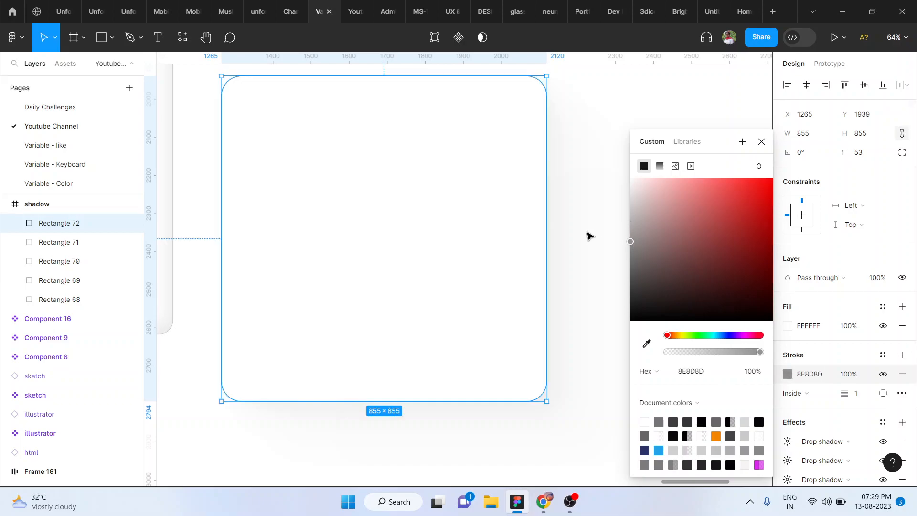
left_click(588, 235)
scroll(590, 235, "down", 3)
scroll(591, 236, "down", 1)
- Reopen Beautiful Shadows on the new card to review its light and shadow setup, and close the plugin
left_click(487, 225)
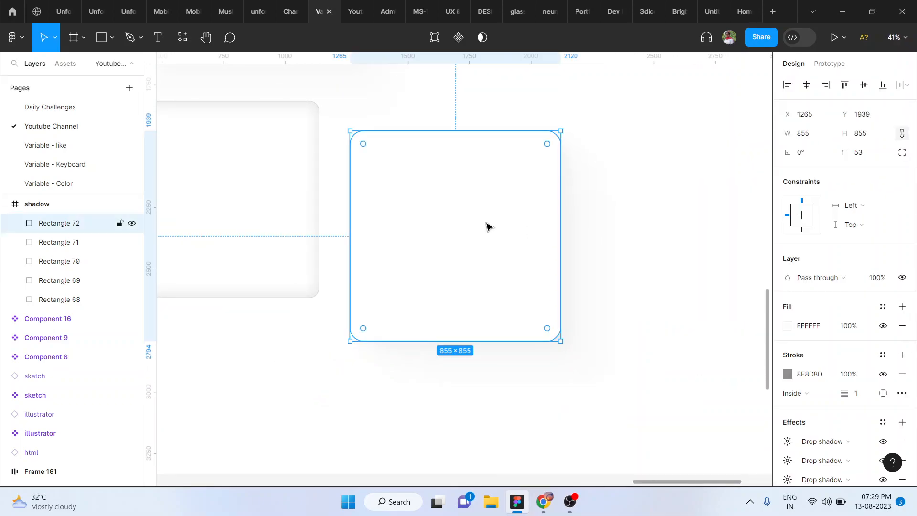
scroll(911, 421, "down", 1)
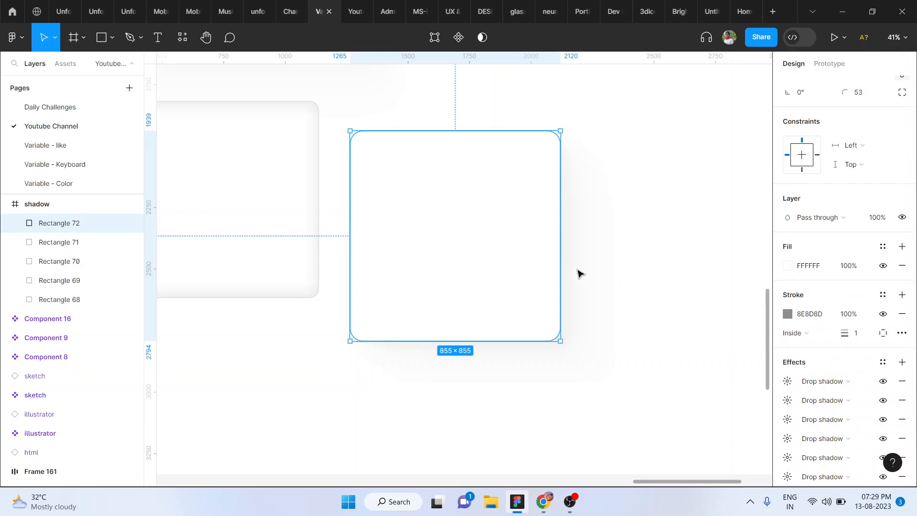
left_click(176, 42)
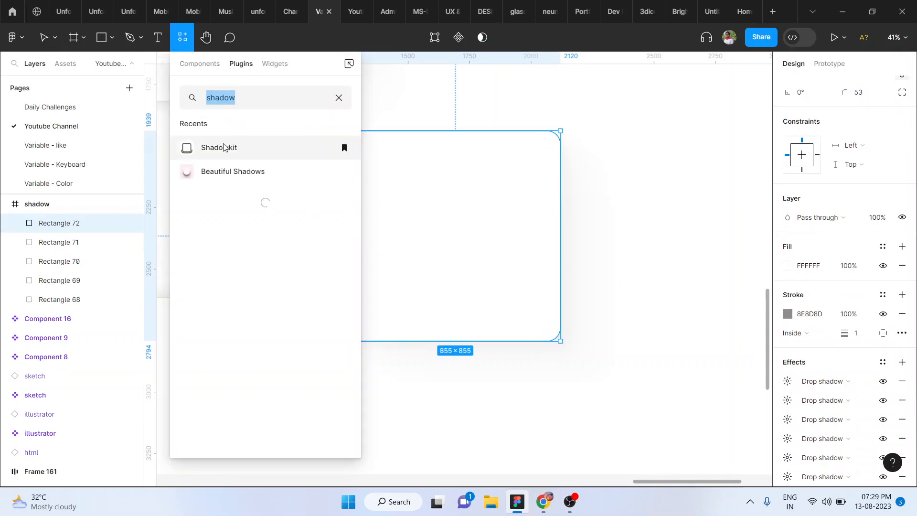
left_click(209, 175)
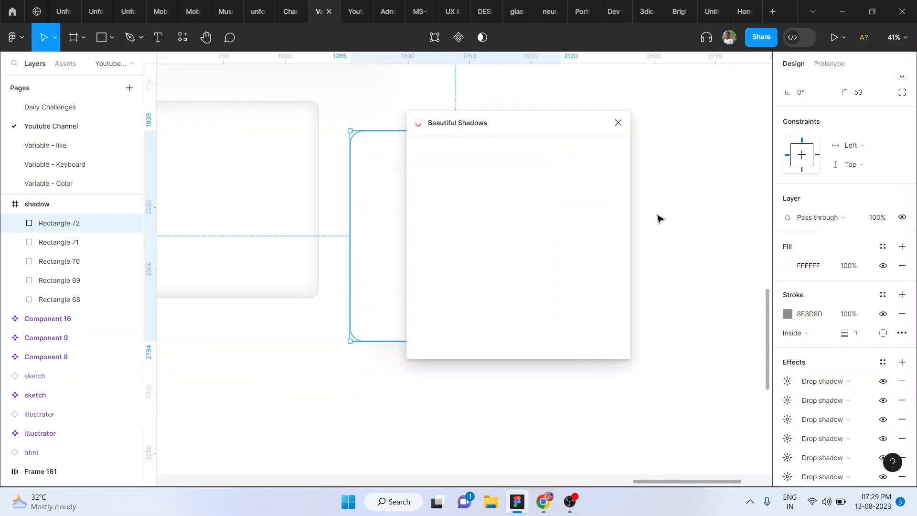
scroll(333, 263, "right", 2)
scroll(333, 263, "down", 2)
scroll(333, 263, "left", 1)
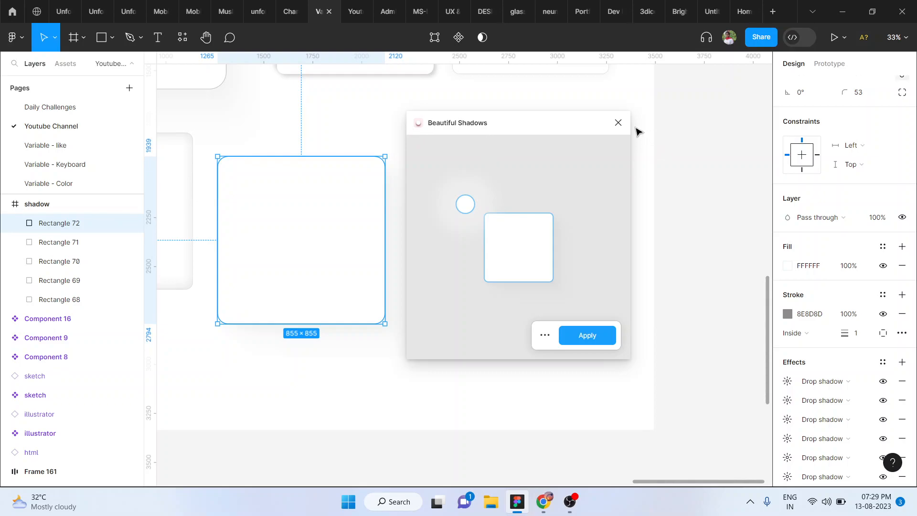
left_click(620, 127)
- Examine the stacked drop shadows the plugin added to the new card, including the first shadow's settings
scroll(594, 260, "up", 1)
scroll(594, 260, "down", 2)
scroll(594, 260, "down", 2)
scroll(662, 173, "up", 1)
left_click(665, 175)
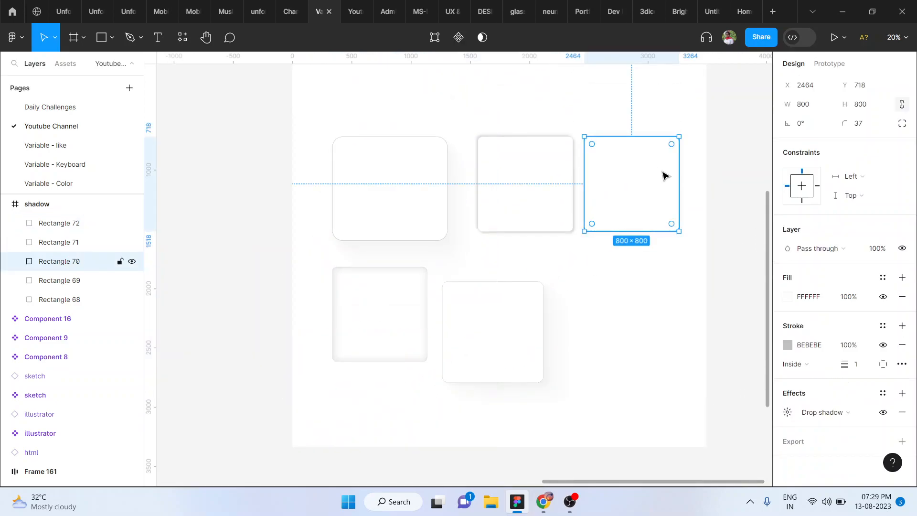
left_click(495, 323)
scroll(495, 324, "down", 2)
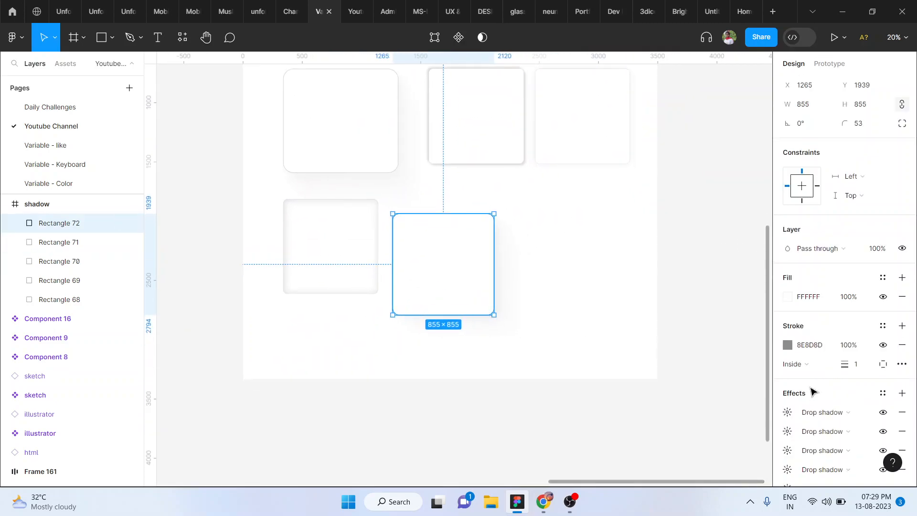
scroll(829, 354, "down", 3)
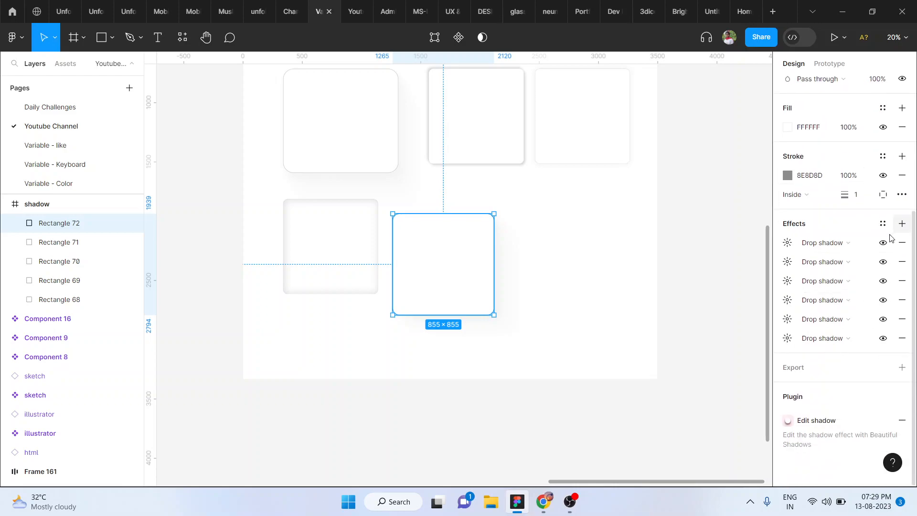
left_click(856, 247)
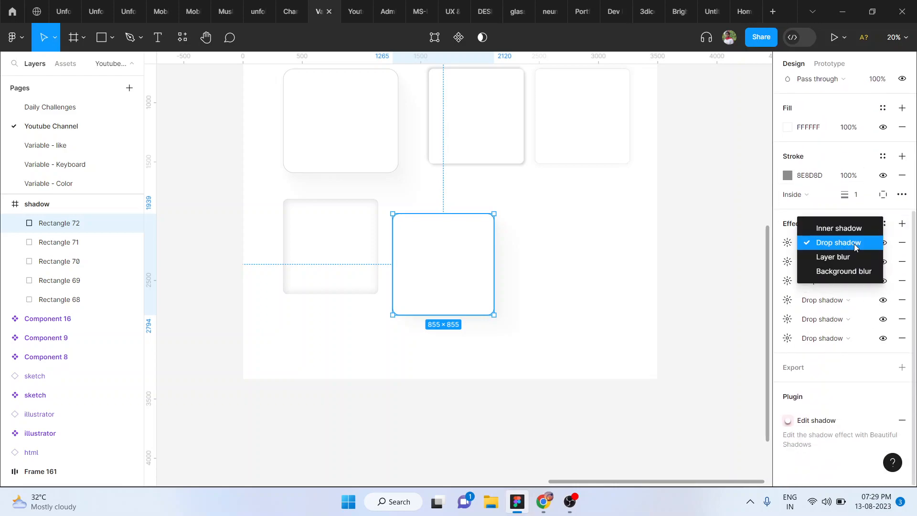
left_click(855, 243)
left_click(787, 243)
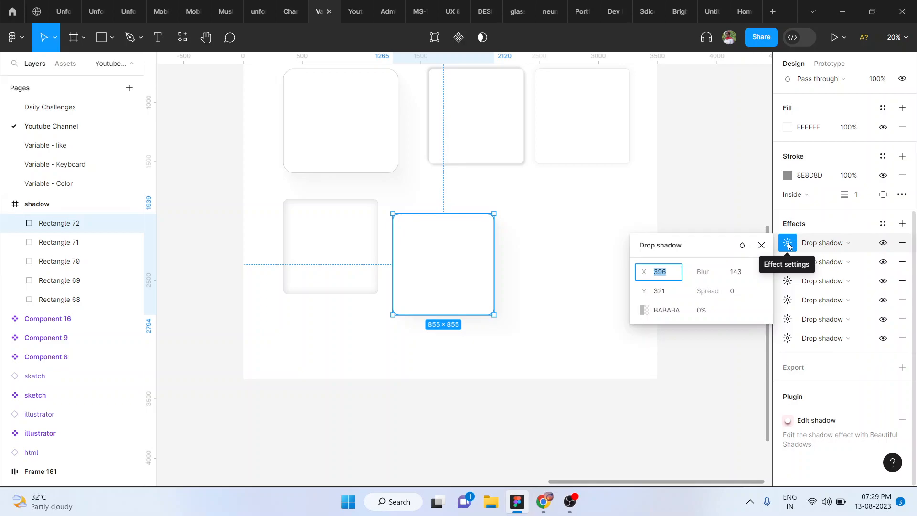
left_click(787, 242)
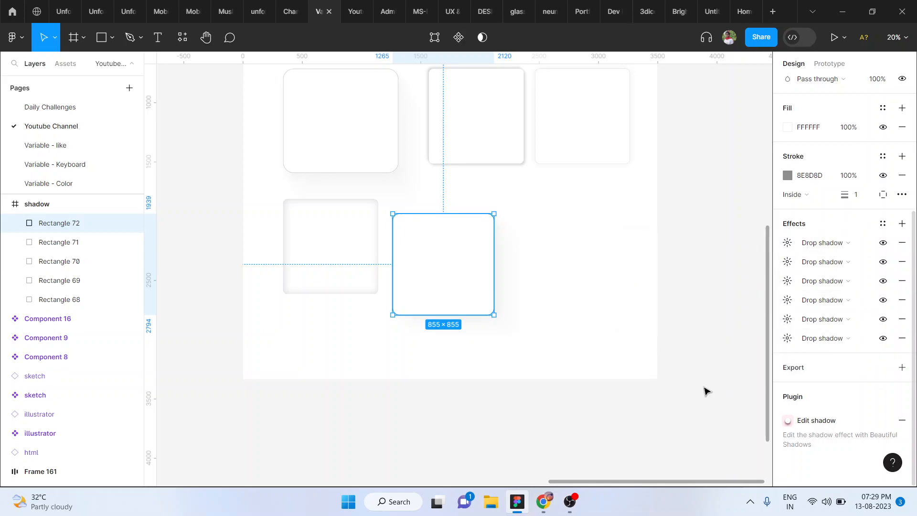
- Compare the plugin-made card with the other shadow cards across the whole frame
left_click(647, 377)
scroll(647, 376, "up", 2)
scroll(648, 377, "right", 1)
scroll(647, 377, "down", 1)
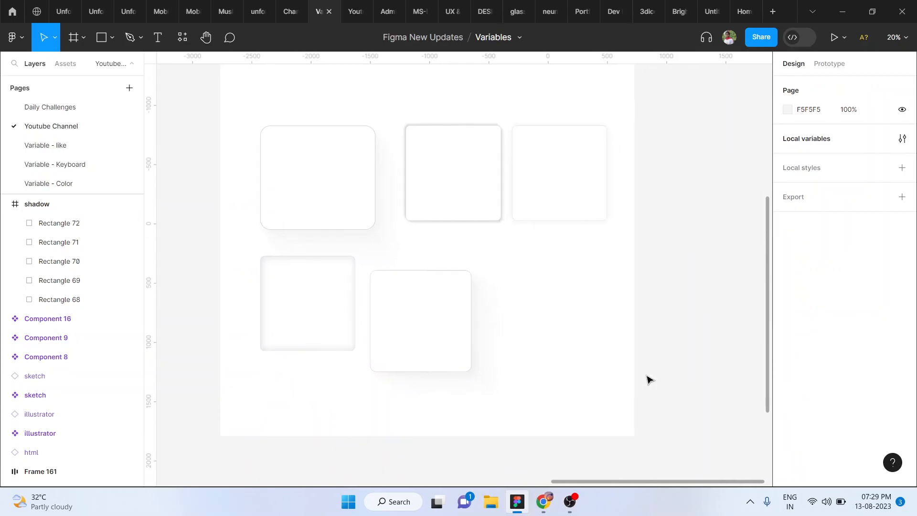
left_click(430, 286)
left_click(576, 281)
scroll(578, 282, "left", 3)
scroll(578, 281, "up", 5)
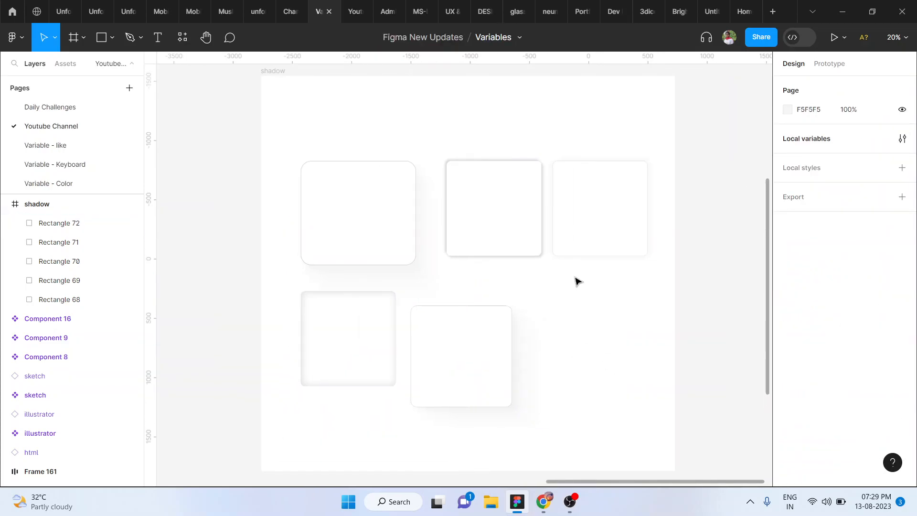